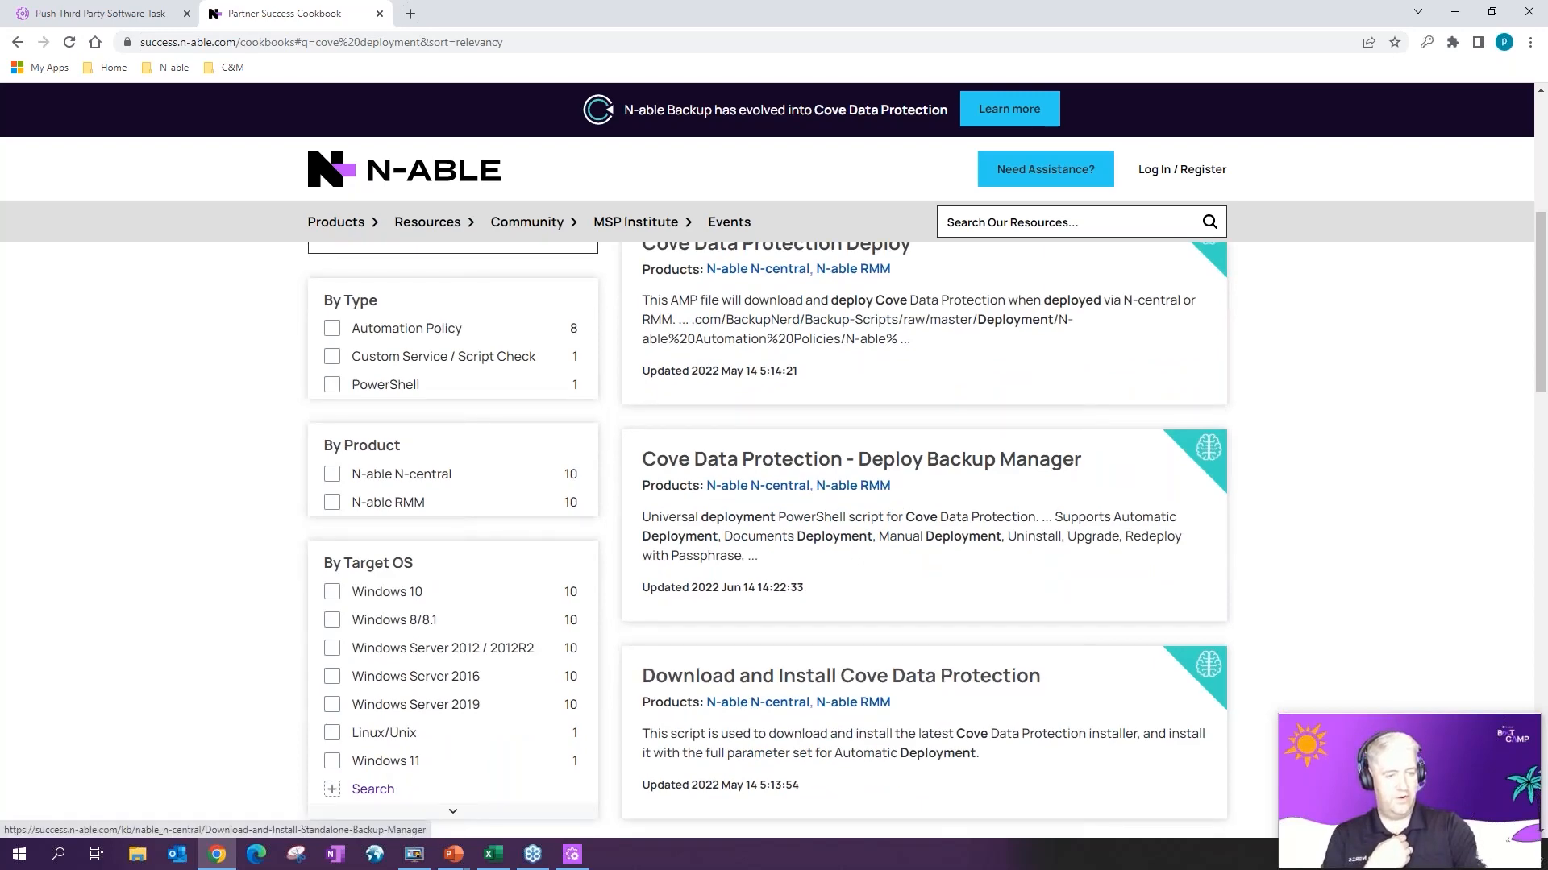
Step: Open the Cove Data Protection Deploy article from the cookbook results and review its description and compatibility details
scroll(830, 629, down, 1)
scroll(790, 545, up, 2)
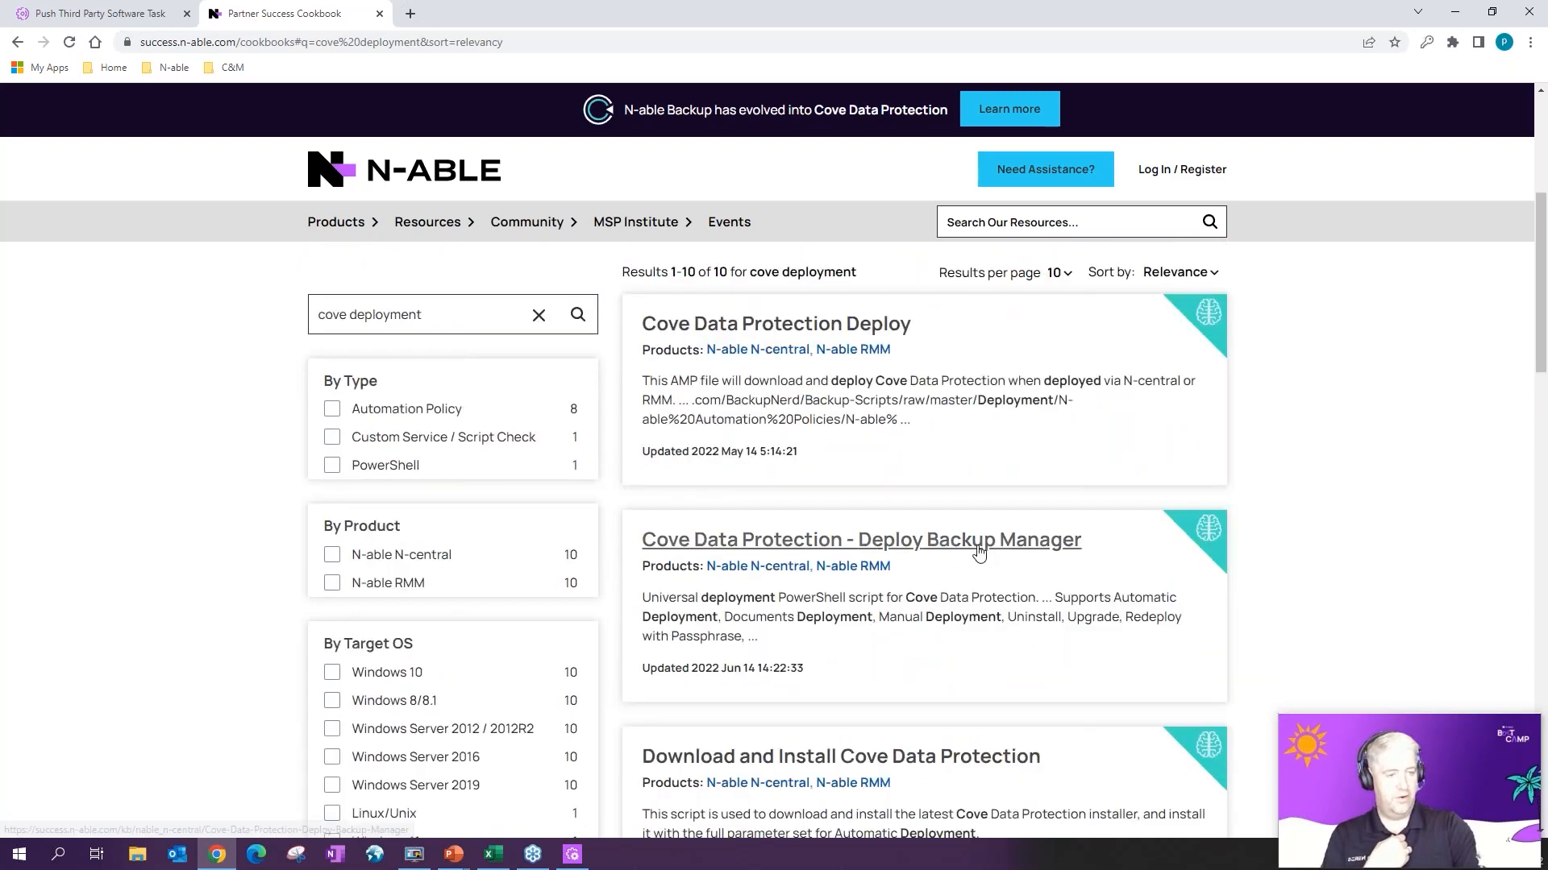
click(806, 337)
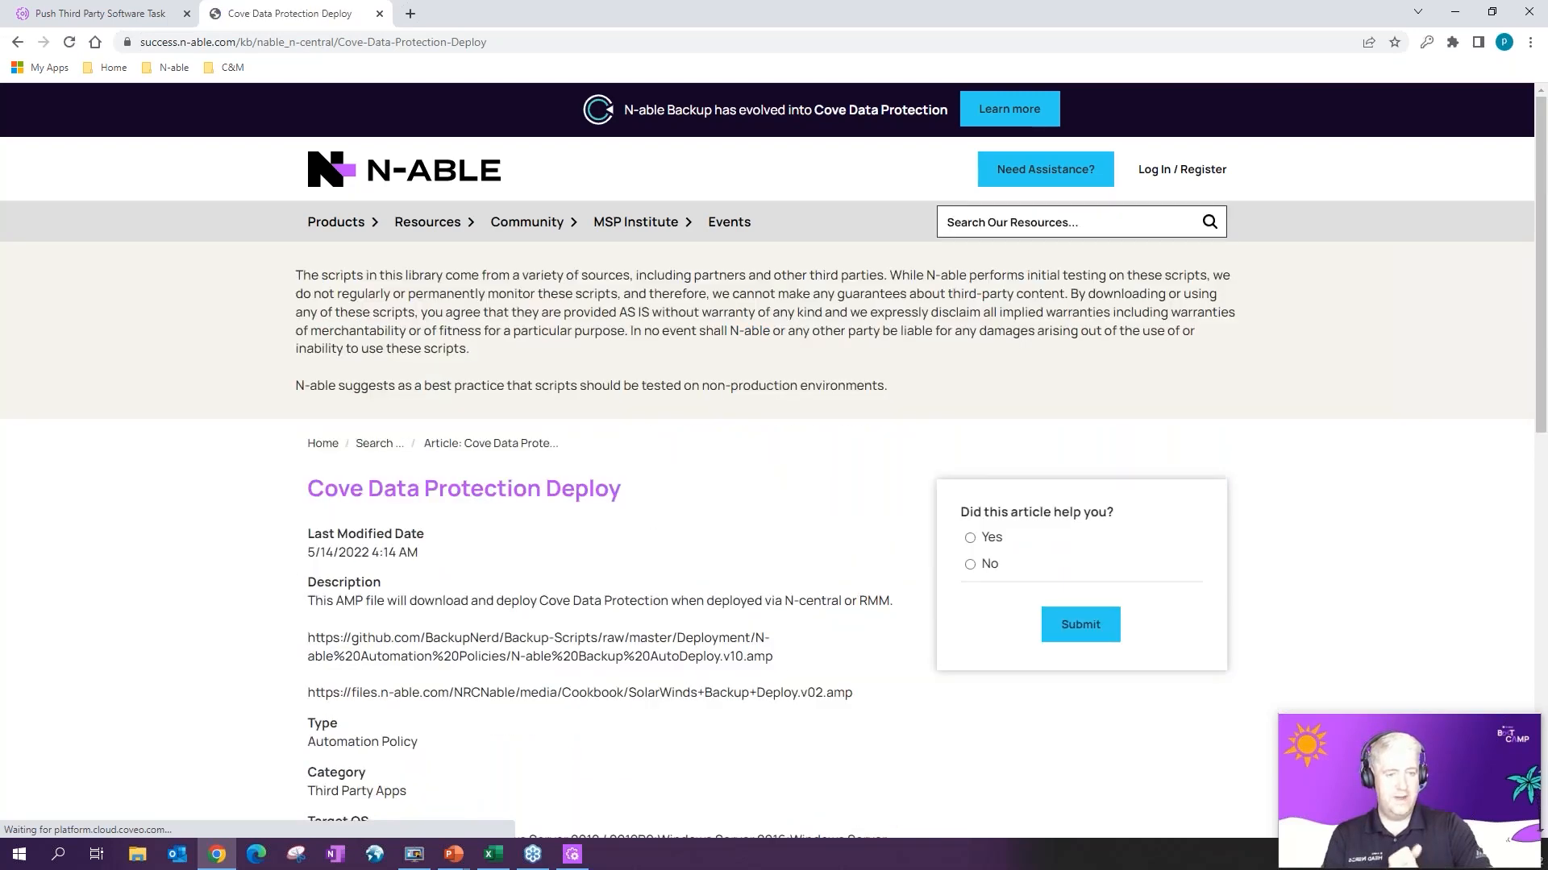
drag(724, 637, 330, 599)
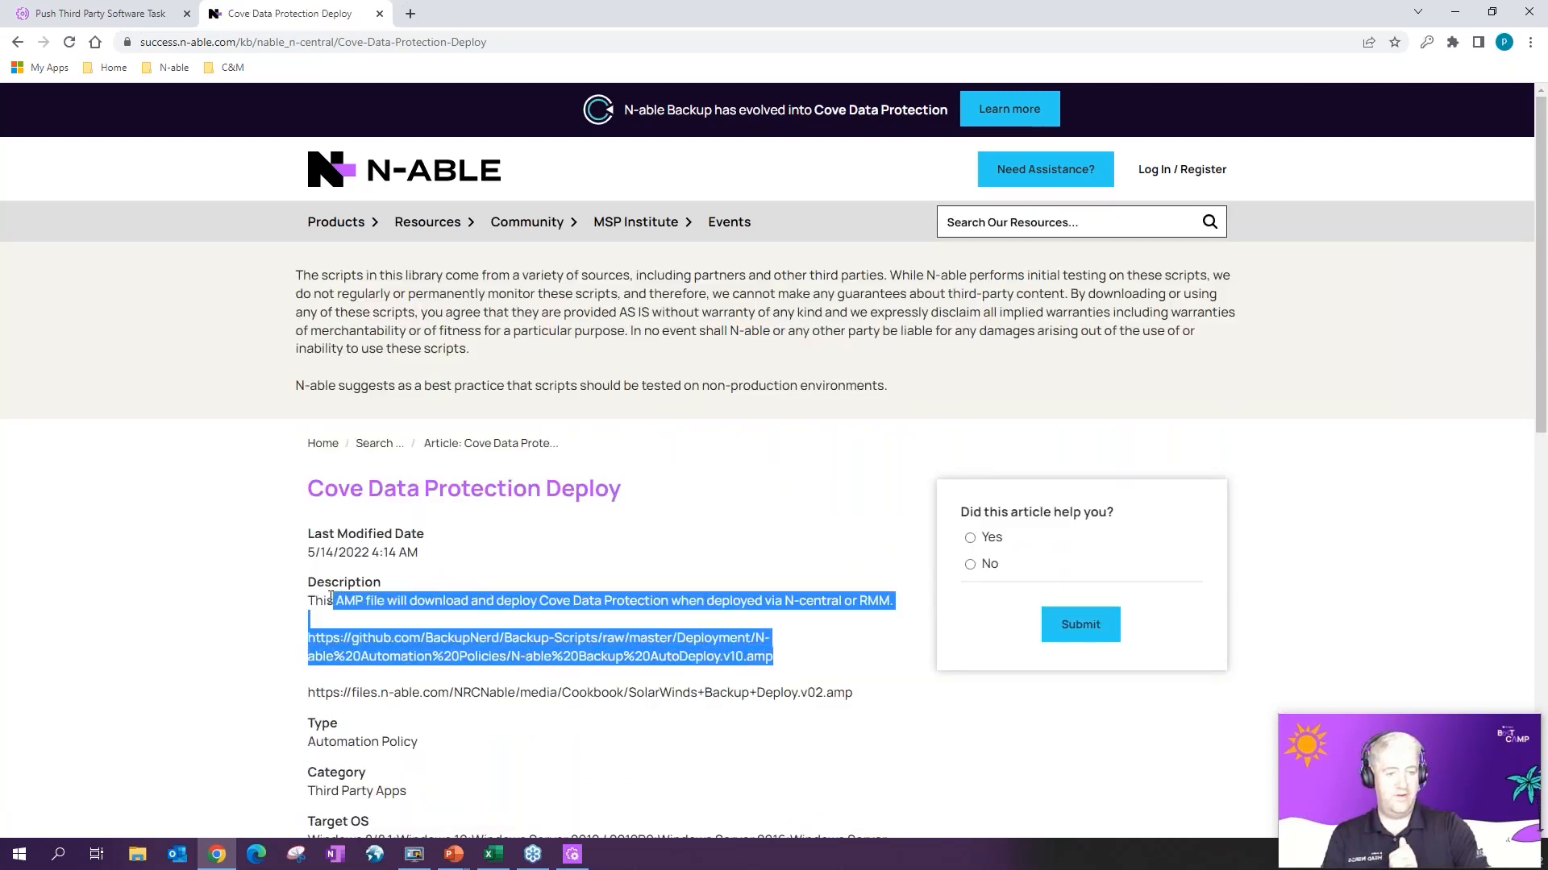
scroll(491, 594, down, 4)
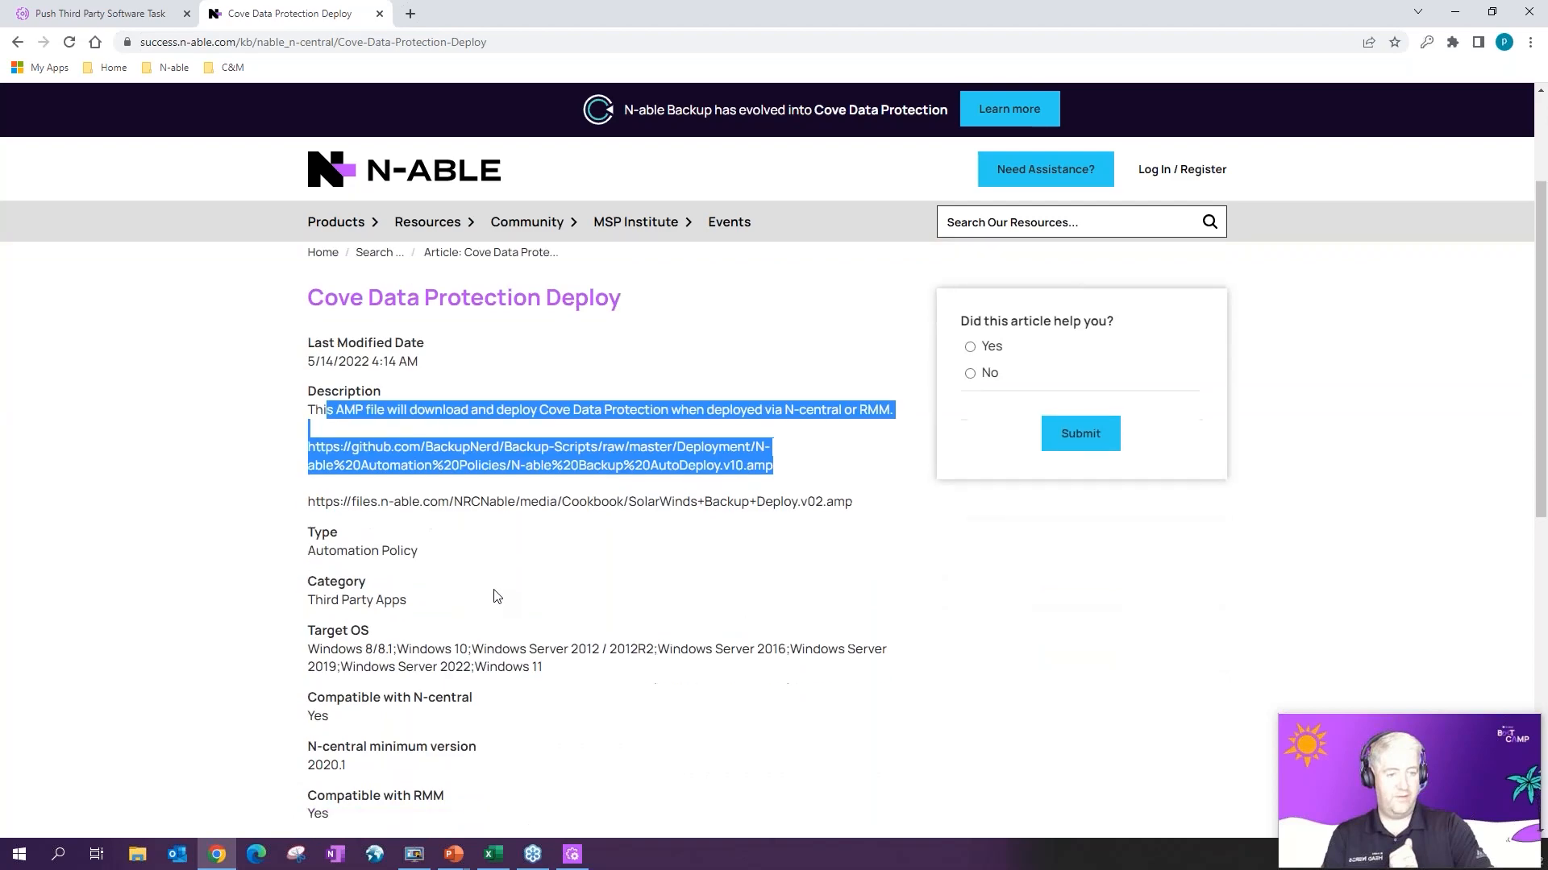
scroll(500, 594, up, 1)
scroll(499, 594, up, 3)
Step: Switch to N-central and open the Script/Software Repository under the scheduled tasks configuration
click(115, 17)
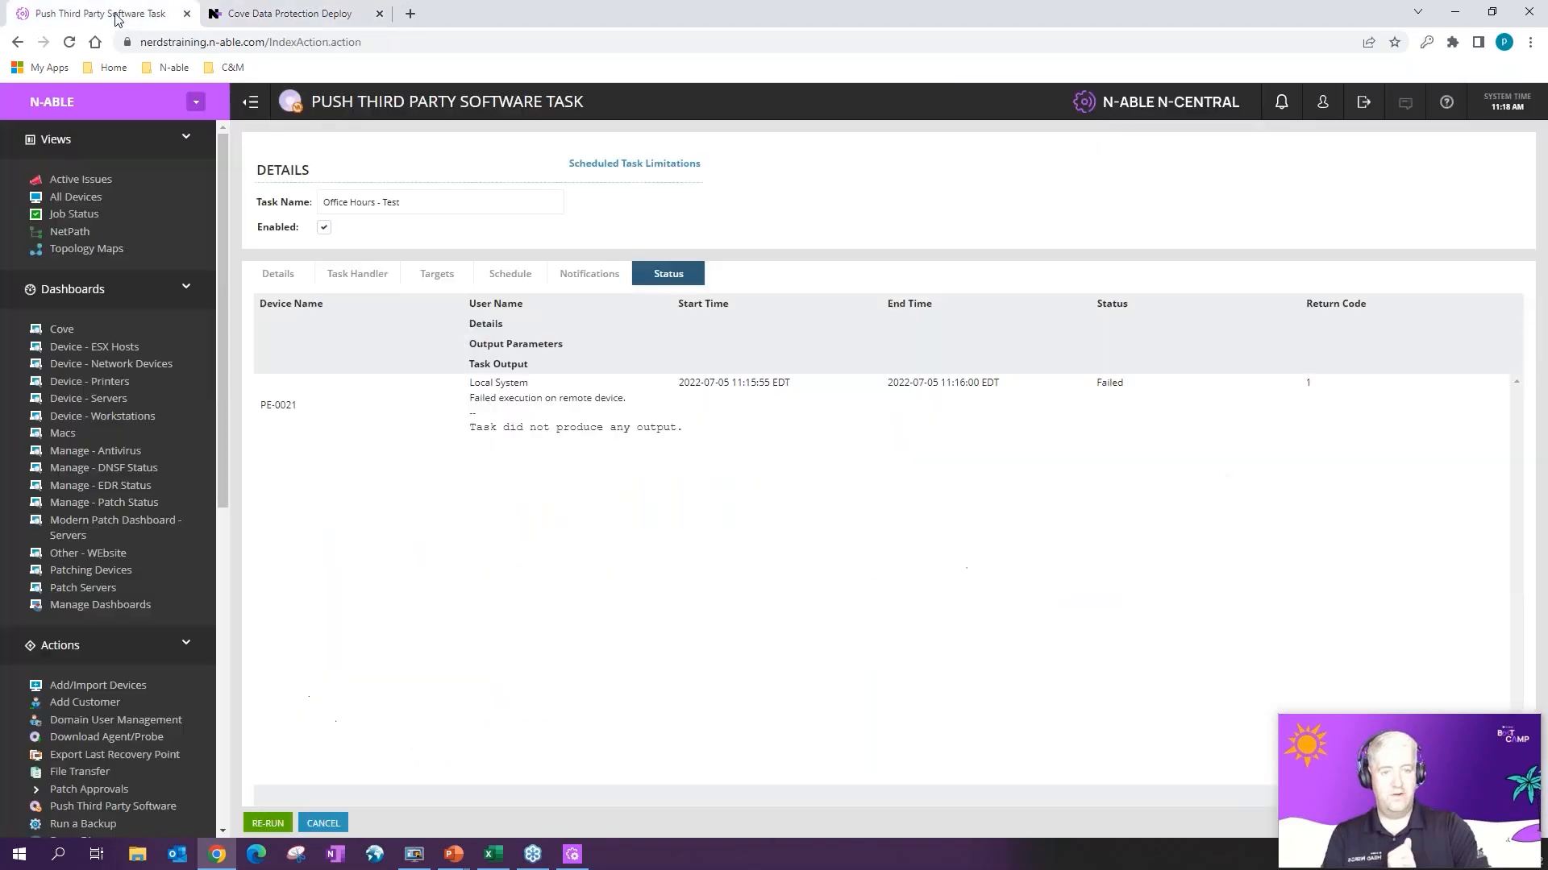
drag(224, 457, 225, 742)
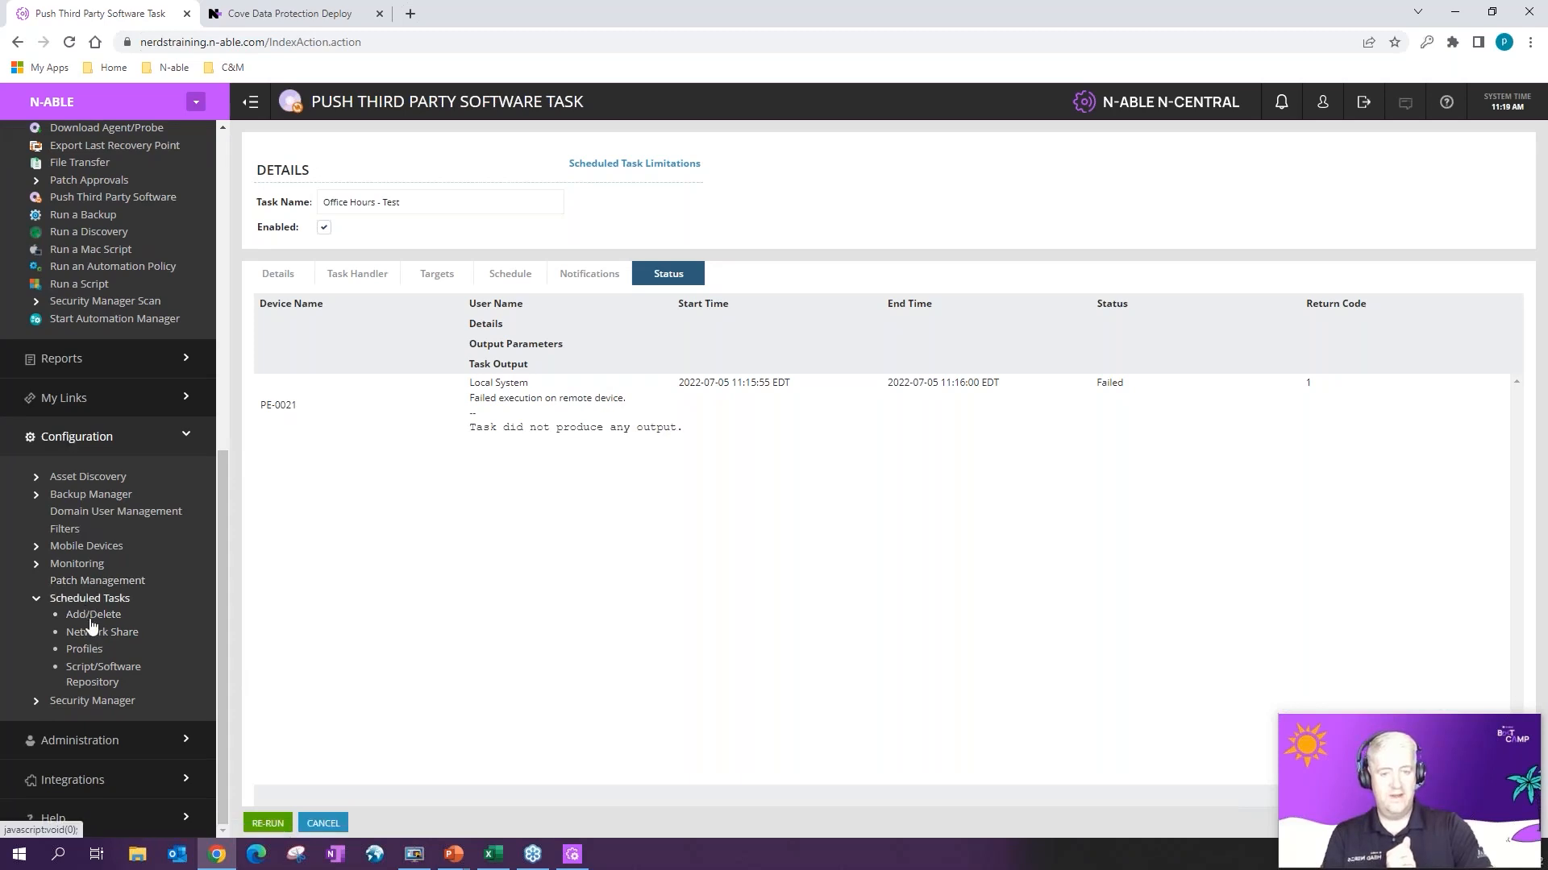
click(92, 616)
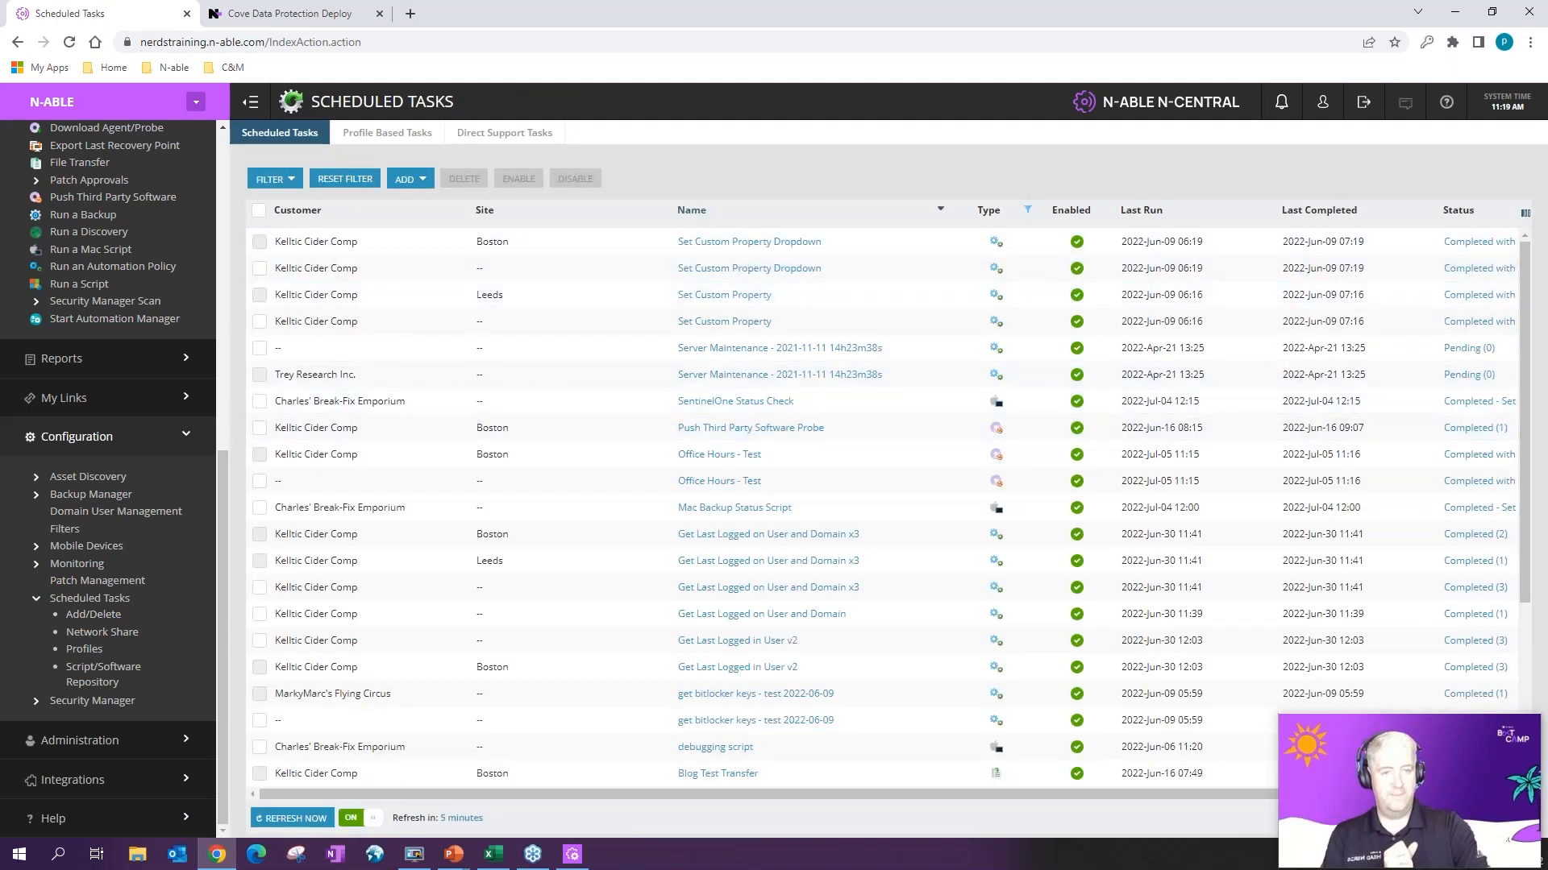
click(97, 669)
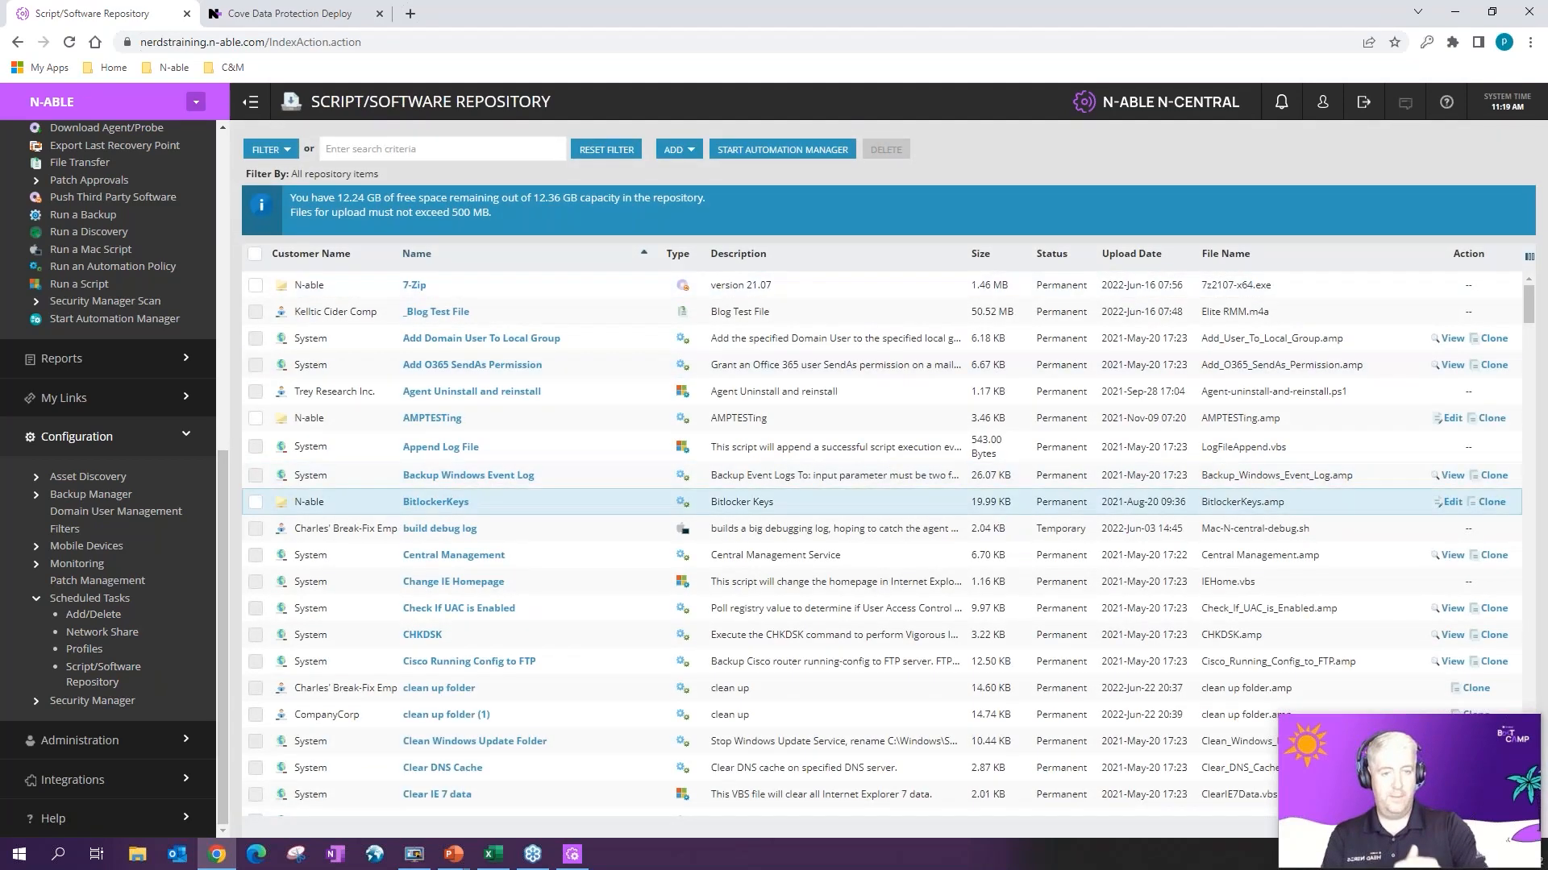
Step: Return to the Cove Data Protection Deploy article and examine its required inputs and download link
click(281, 16)
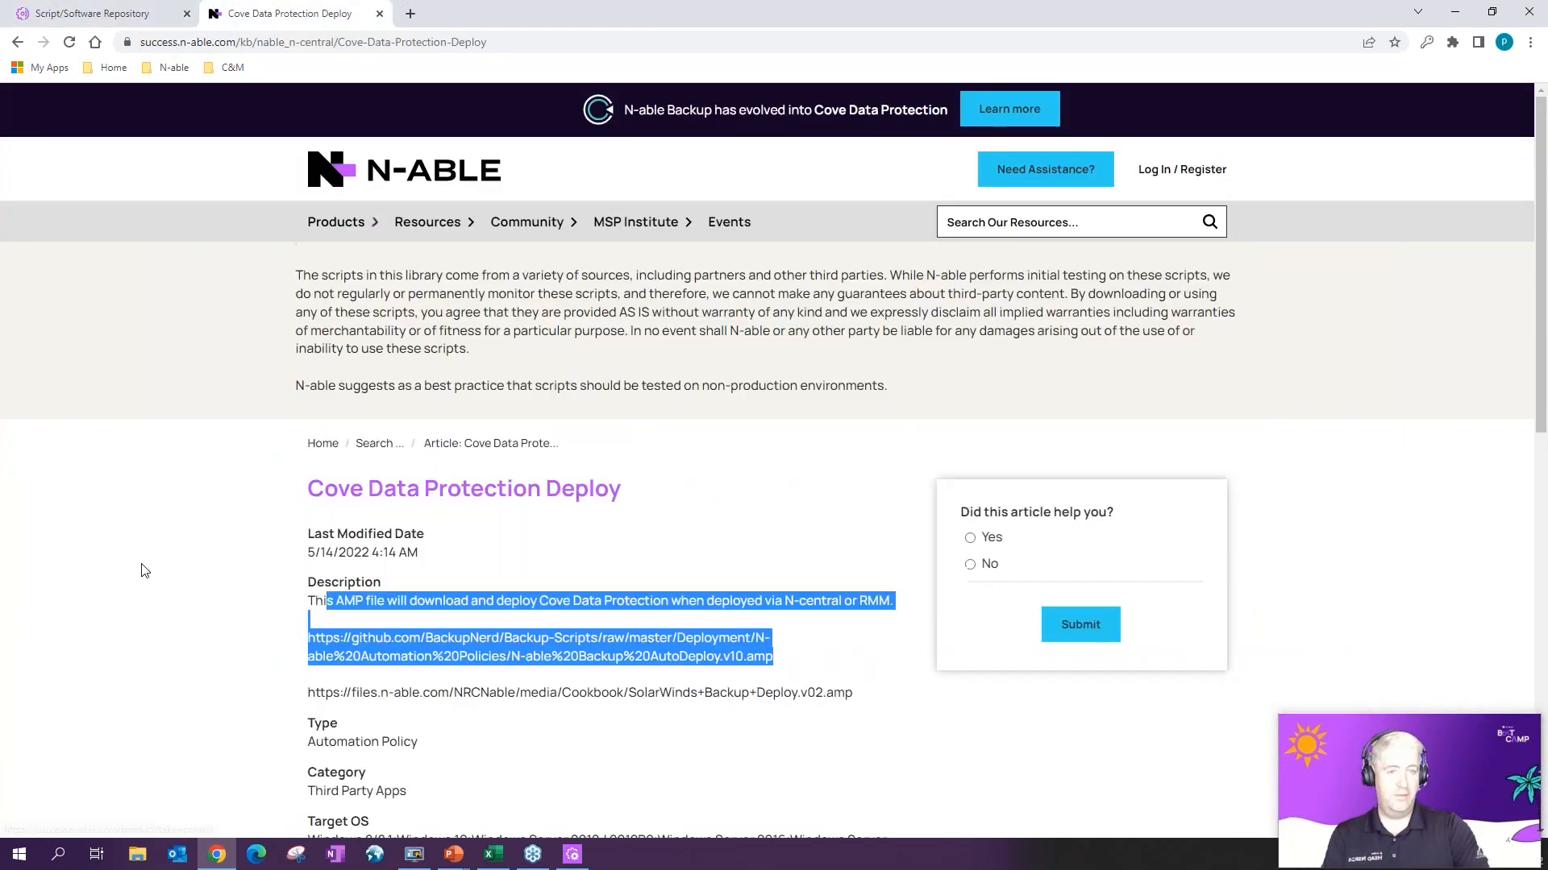
click(225, 575)
scroll(415, 556, down, 10)
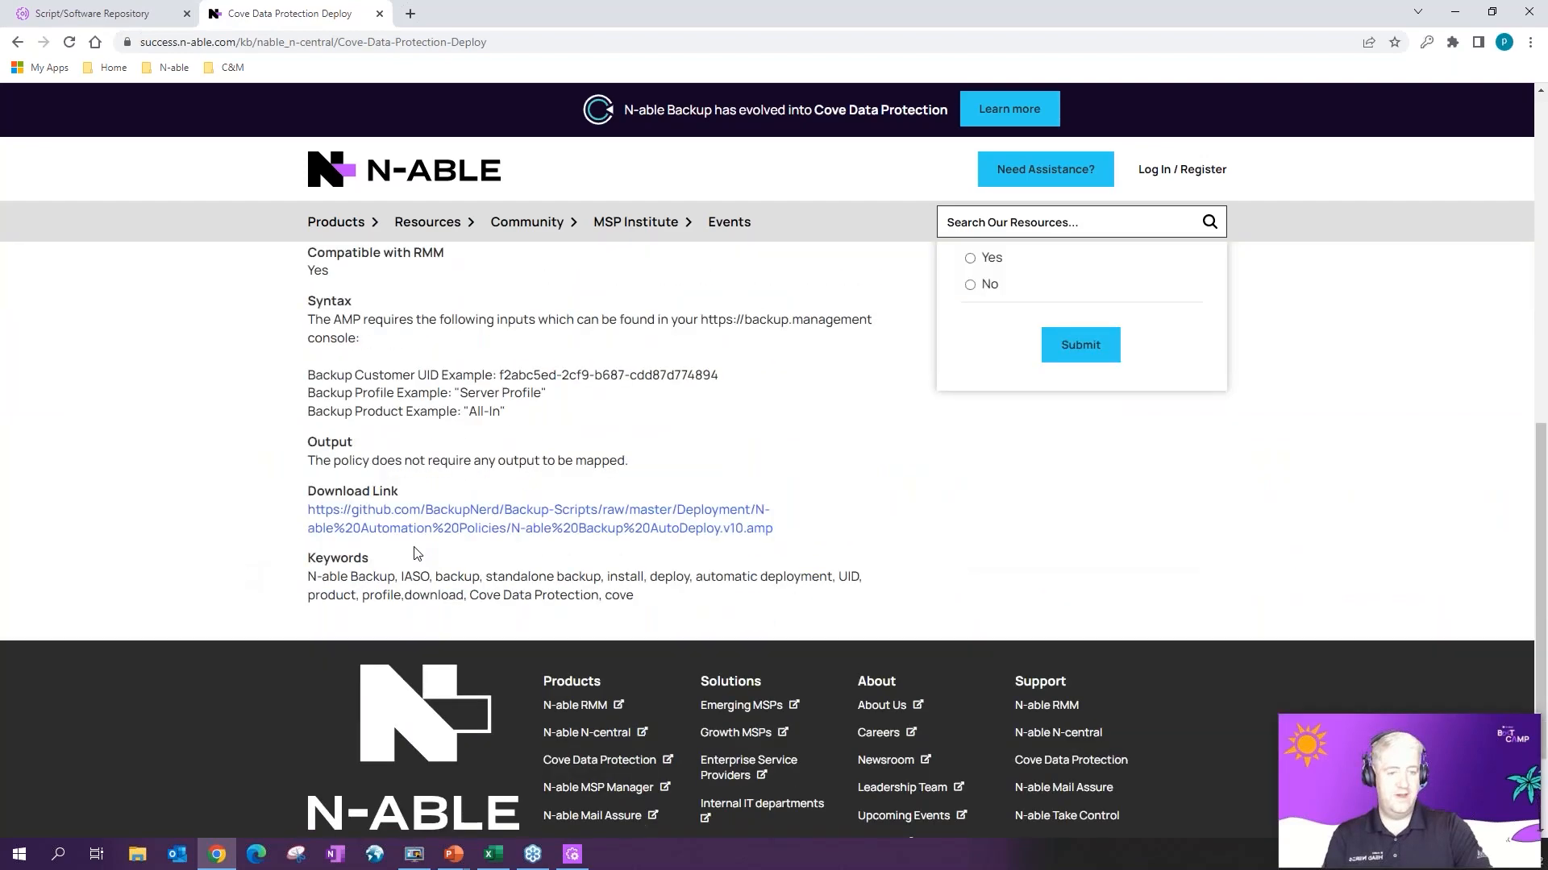
Step: Open the Cove Data Protection - Deploy Documents article, and review the Deploy Backup Manager article's type, syntax and download link
click(20, 43)
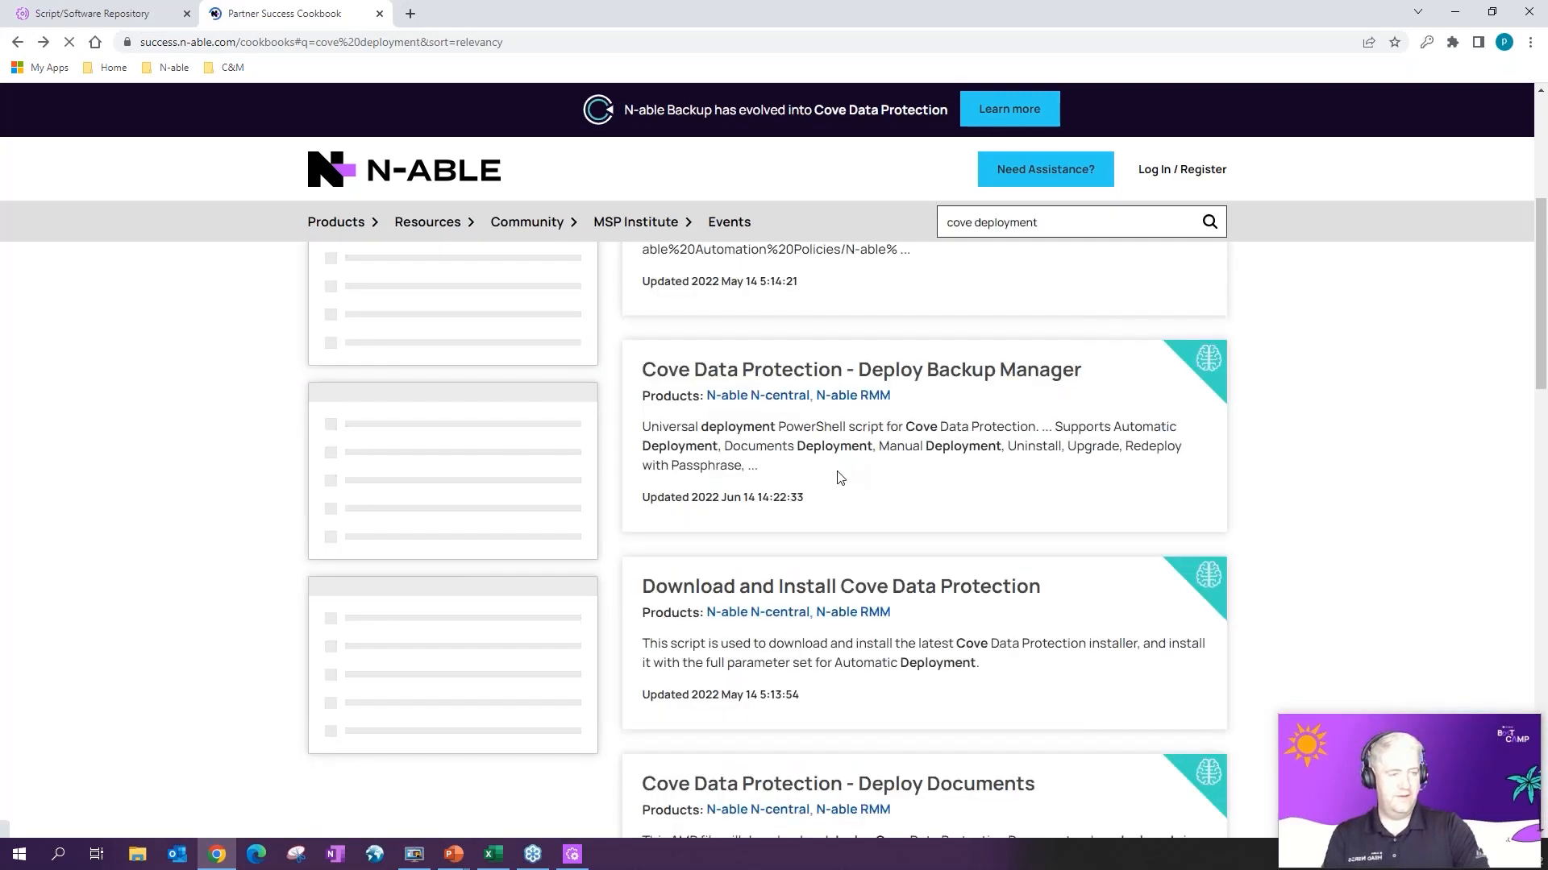
click(798, 401)
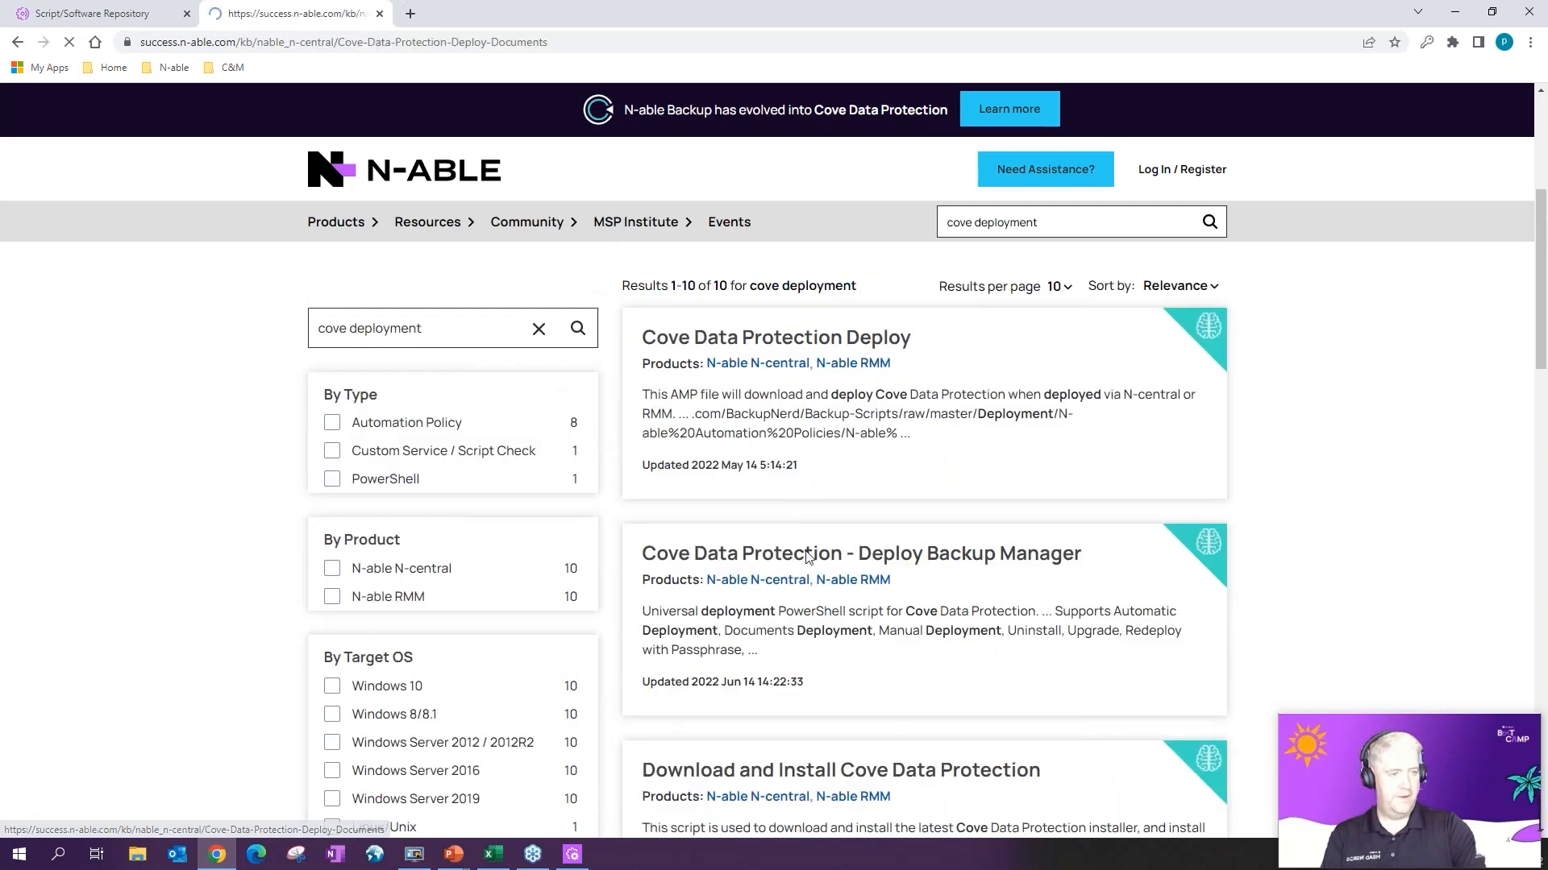
click(19, 44)
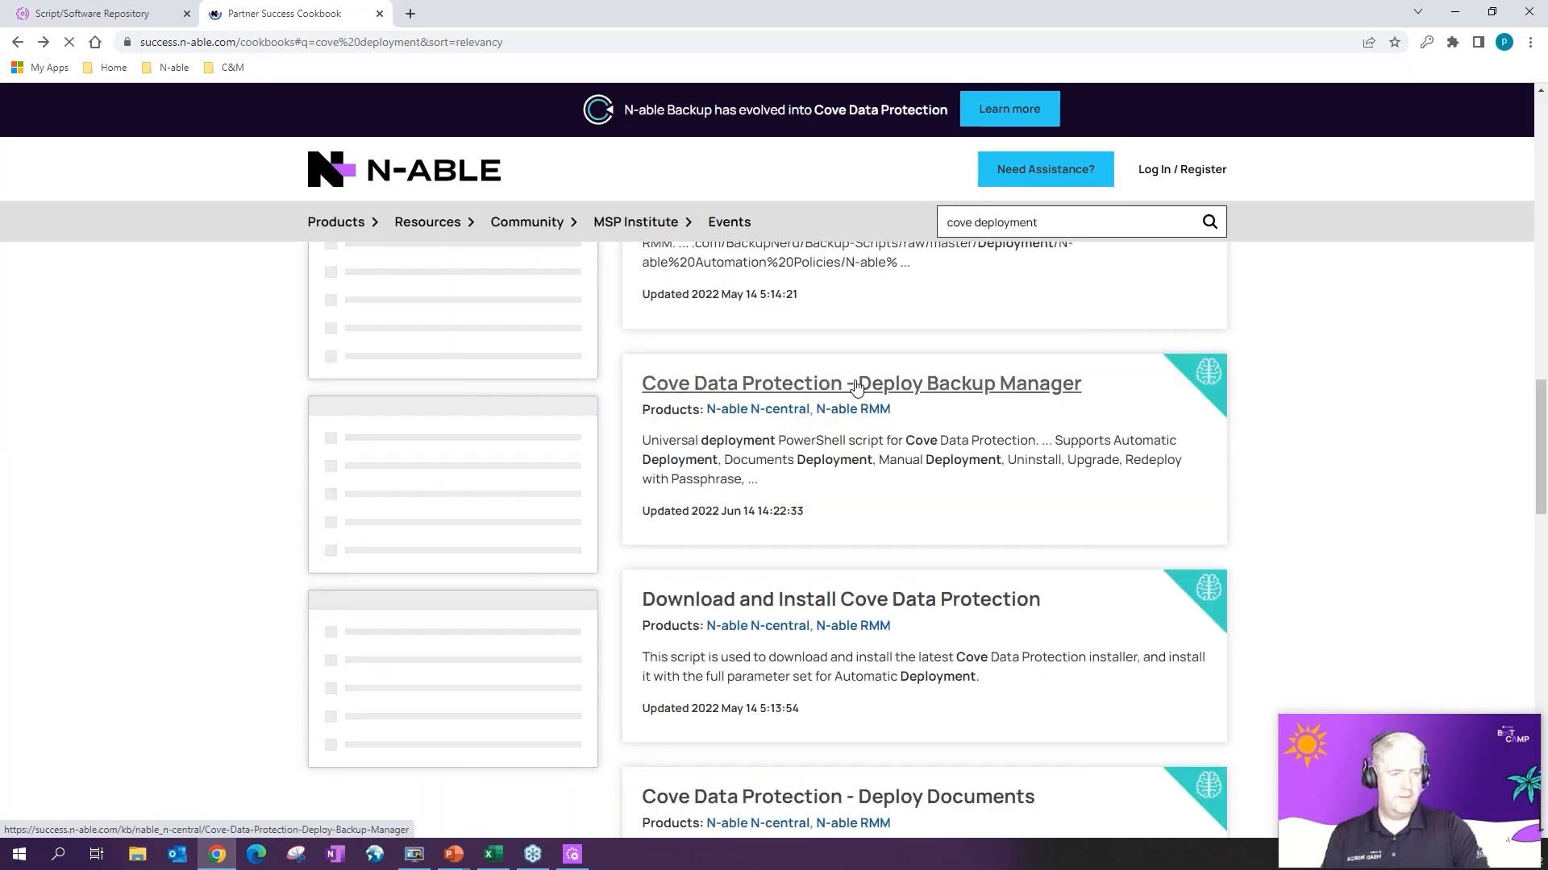
click(847, 631)
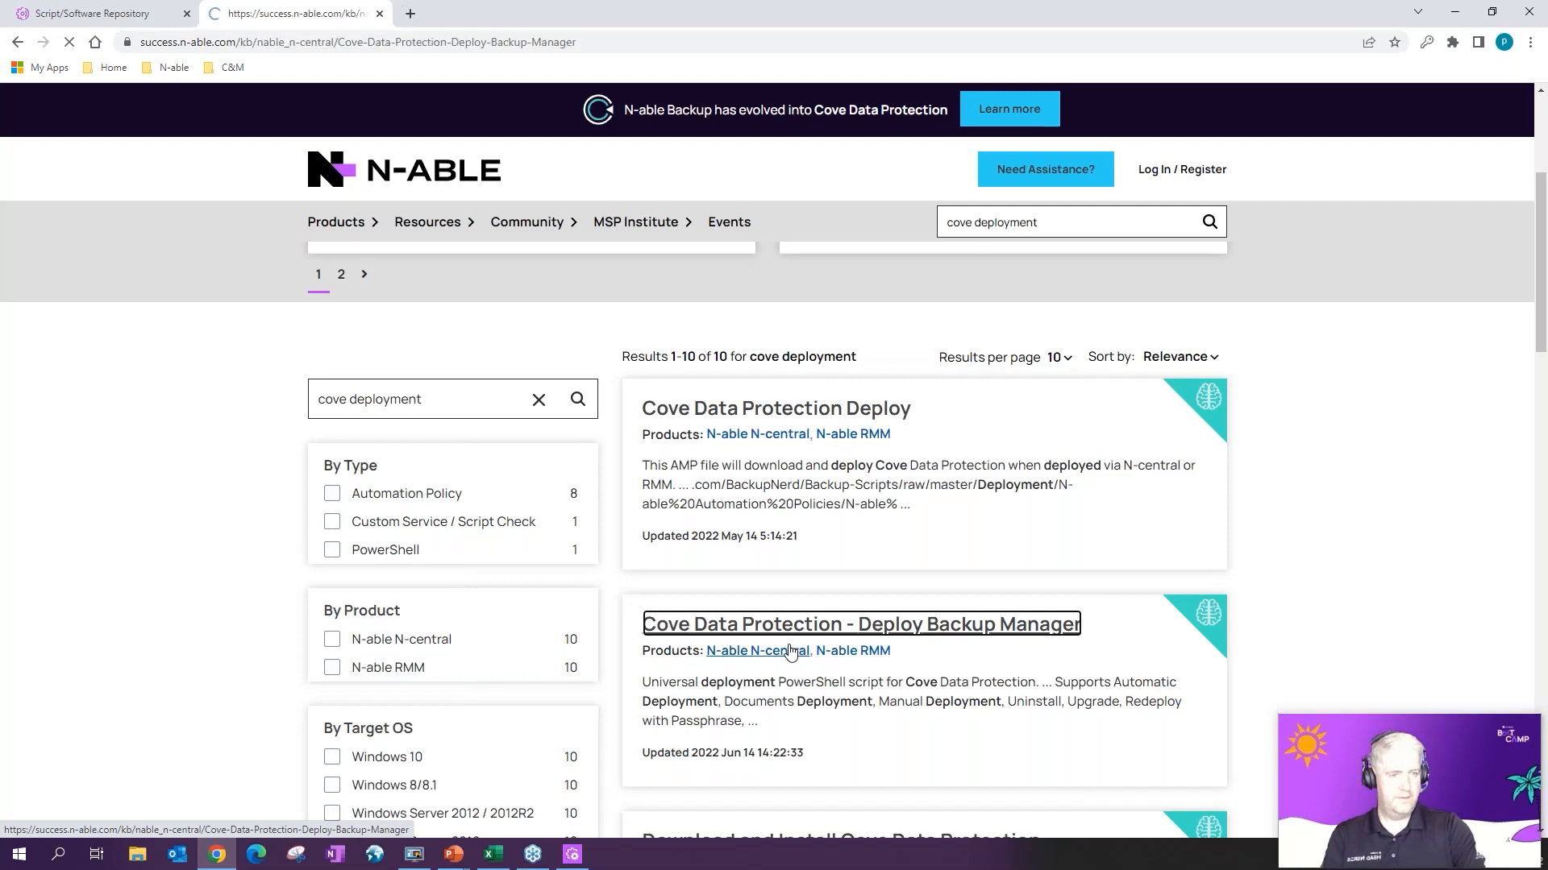
scroll(600, 525, down, 10)
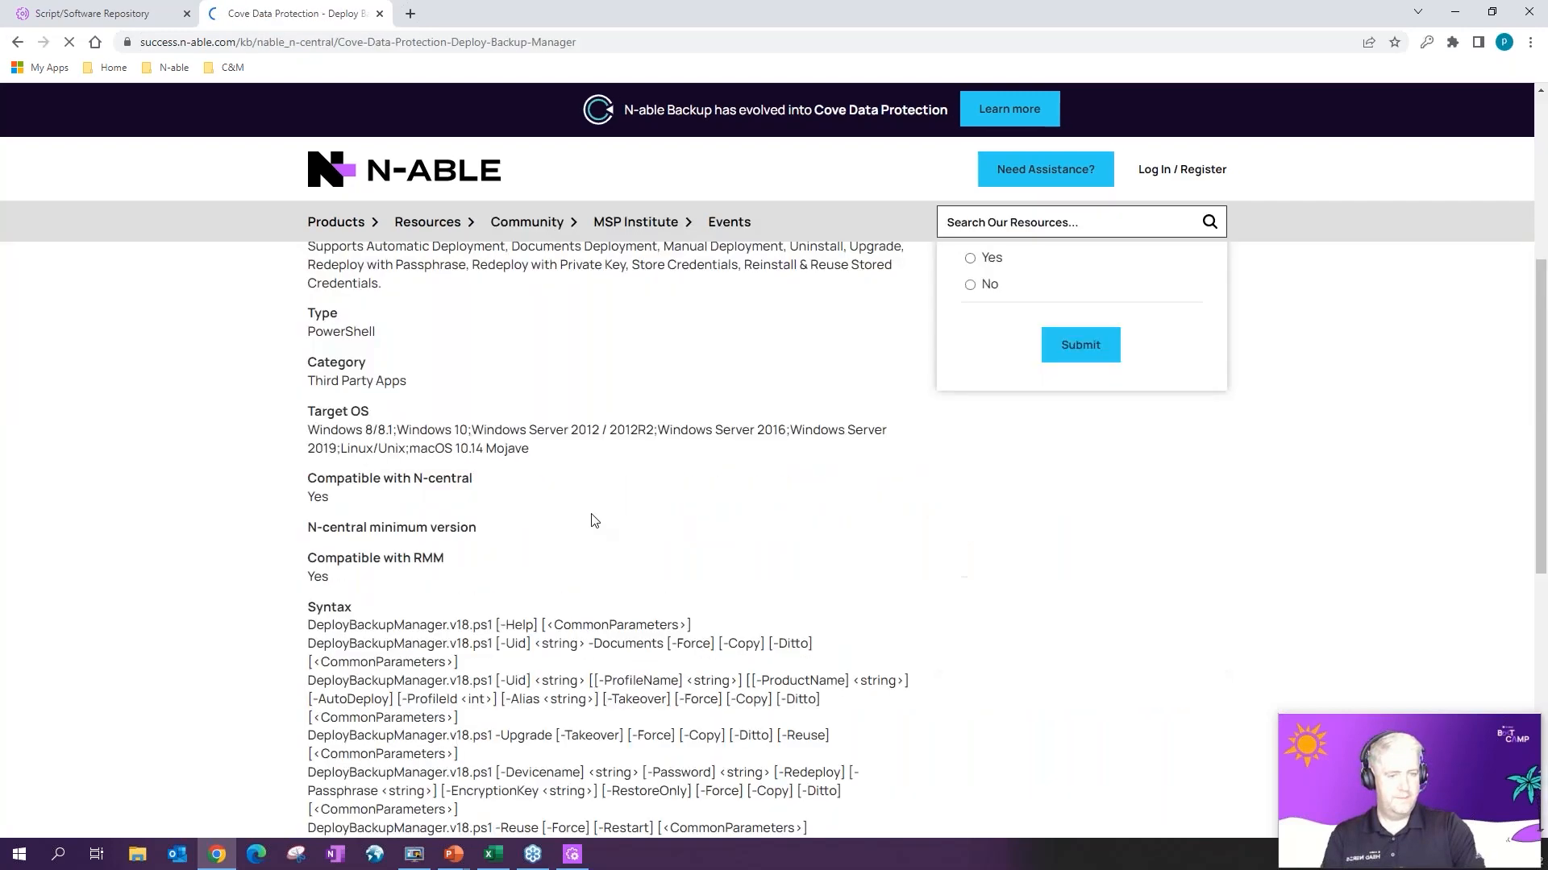
scroll(677, 508, up, 5)
scroll(816, 566, down, 5)
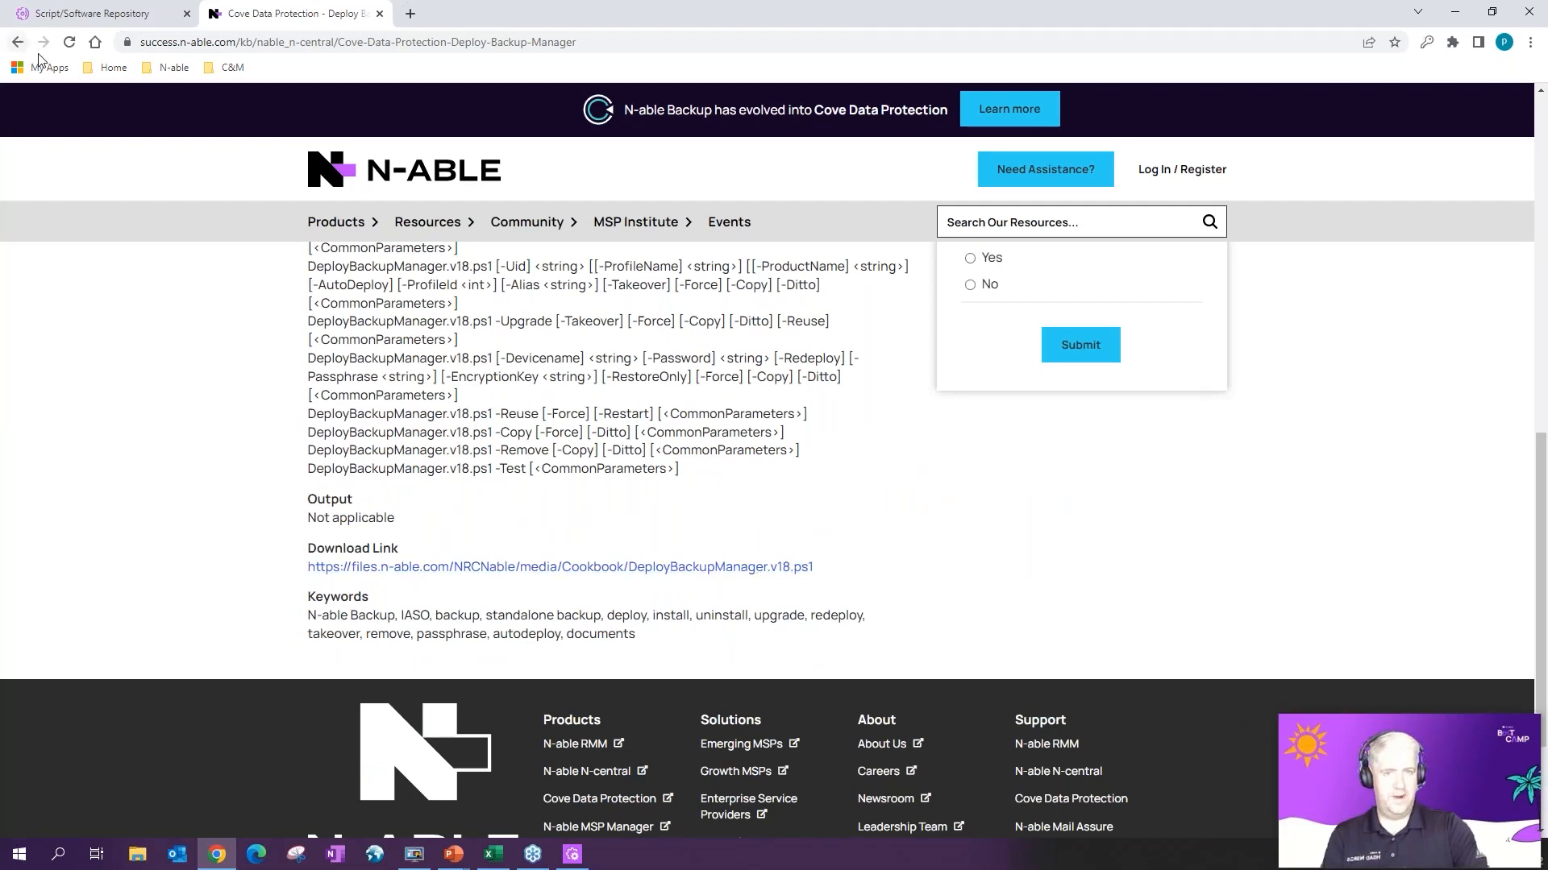
Step: Download the AMP file from the Download and Install Cove Data Protection cookbook article
click(18, 41)
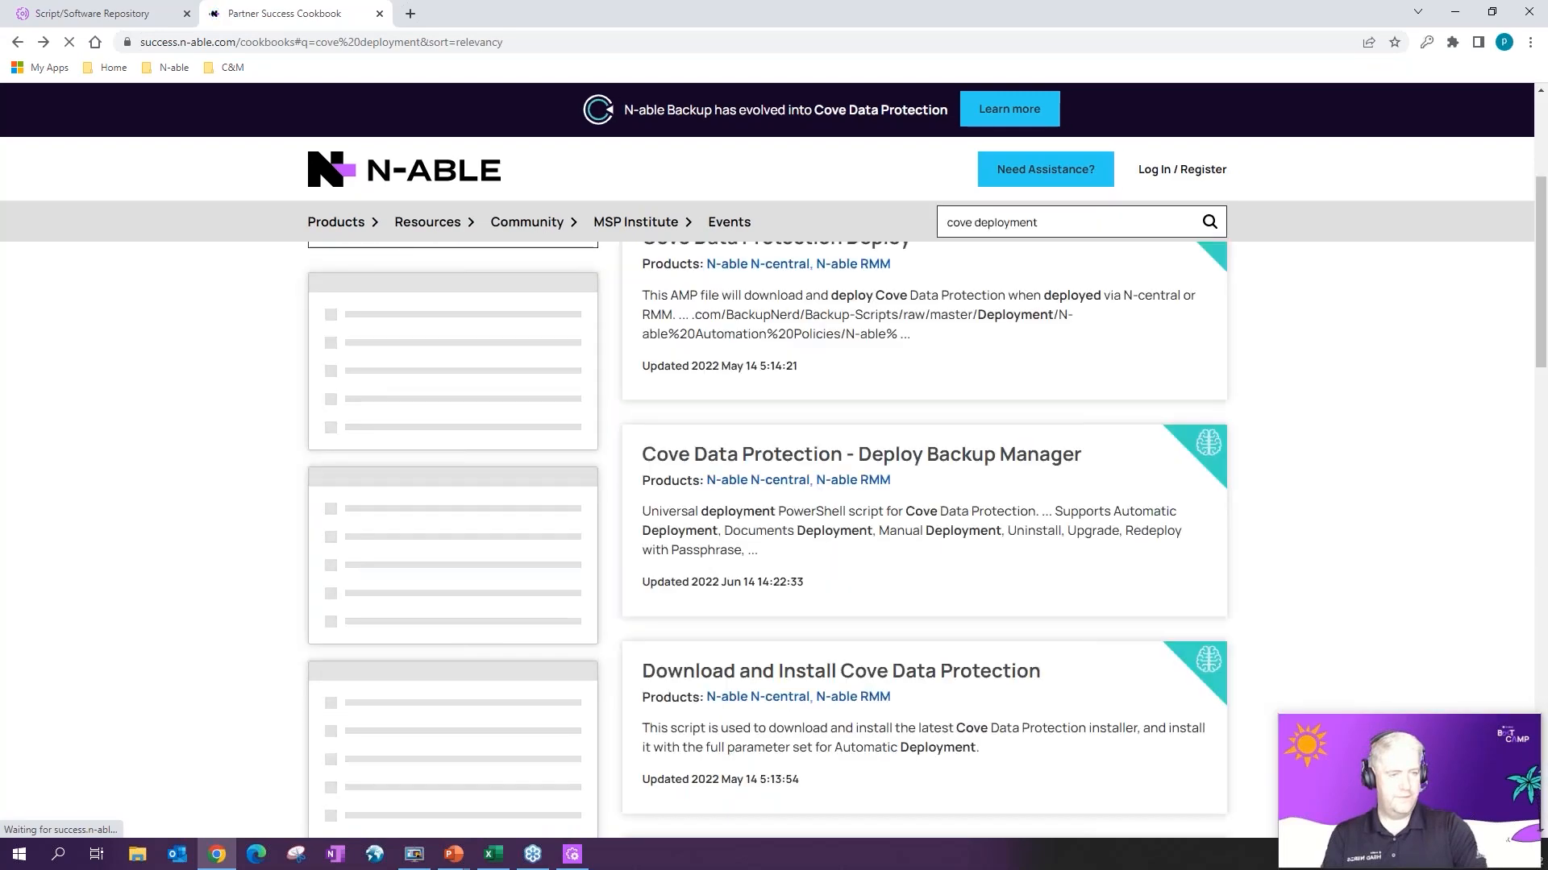
scroll(824, 514, down, 2)
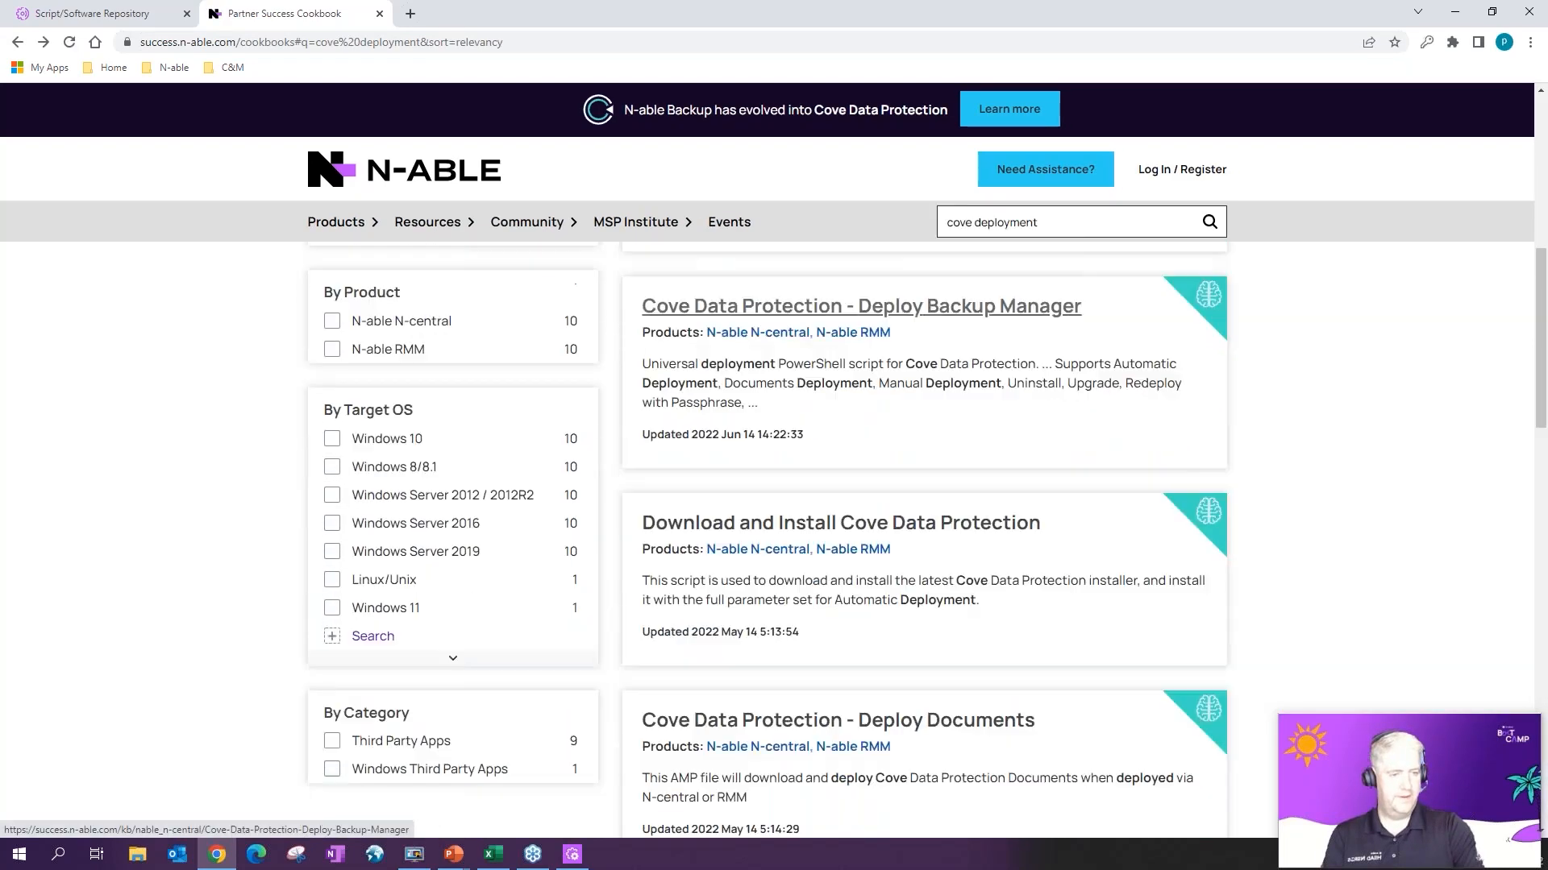
click(825, 518)
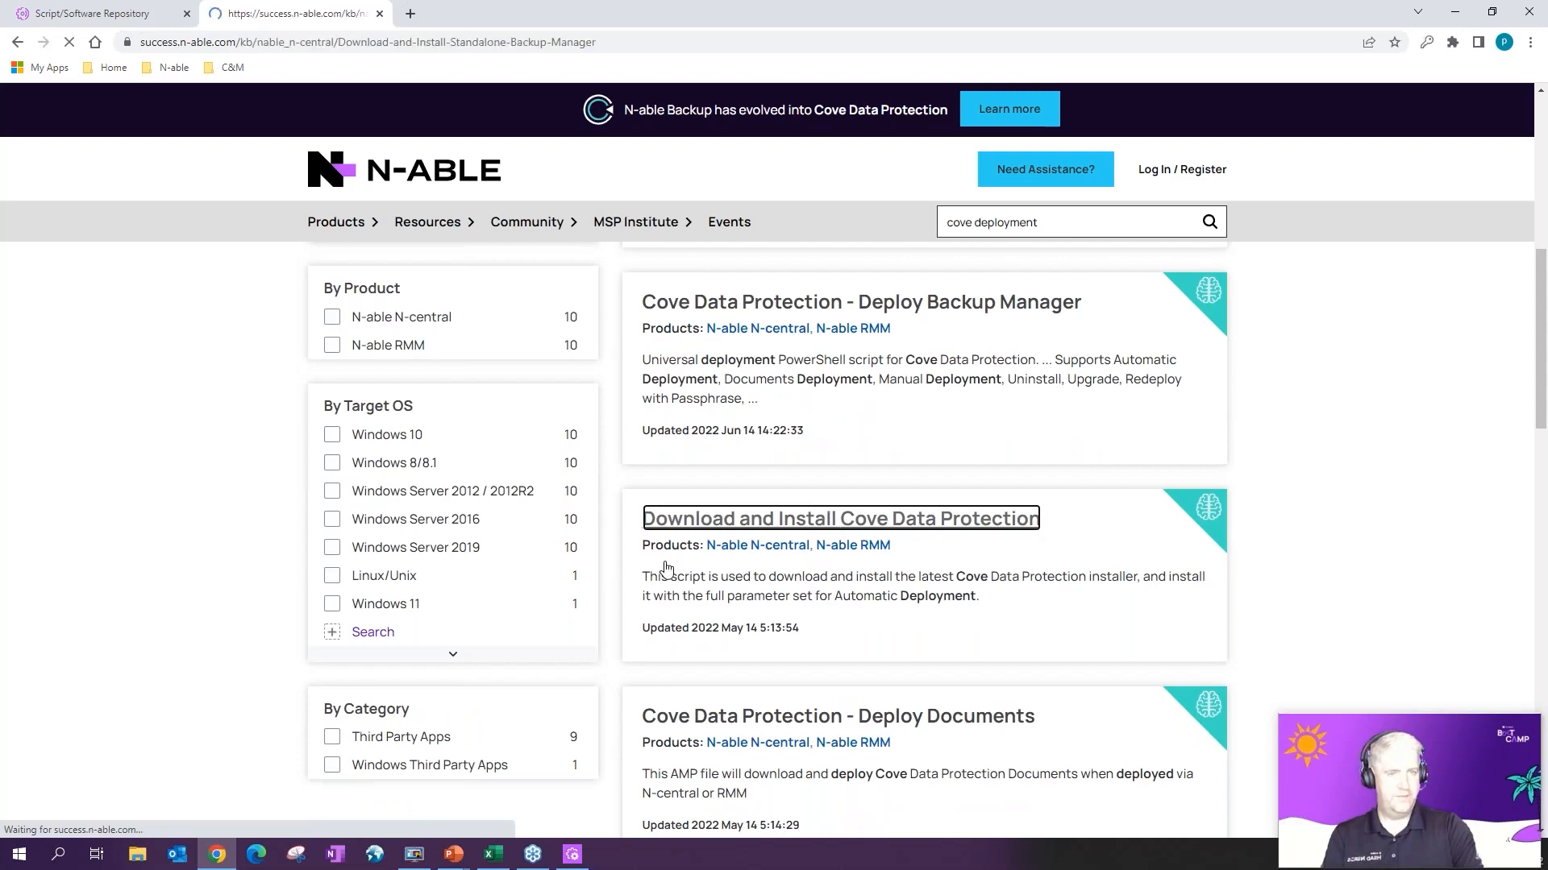
scroll(599, 523, down, 5)
scroll(599, 522, down, 15)
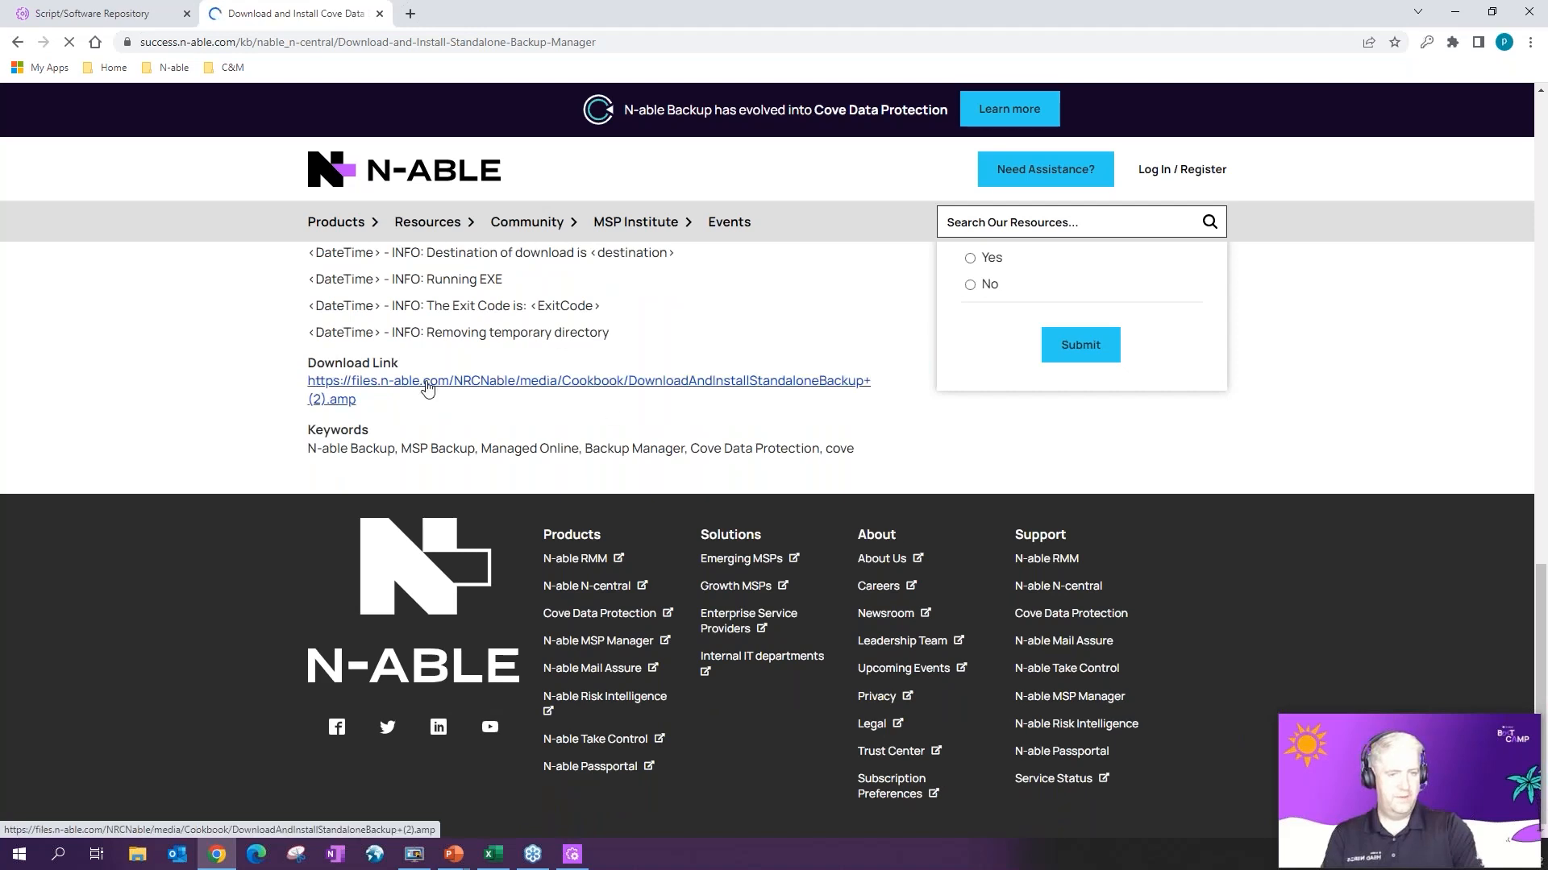
click(427, 390)
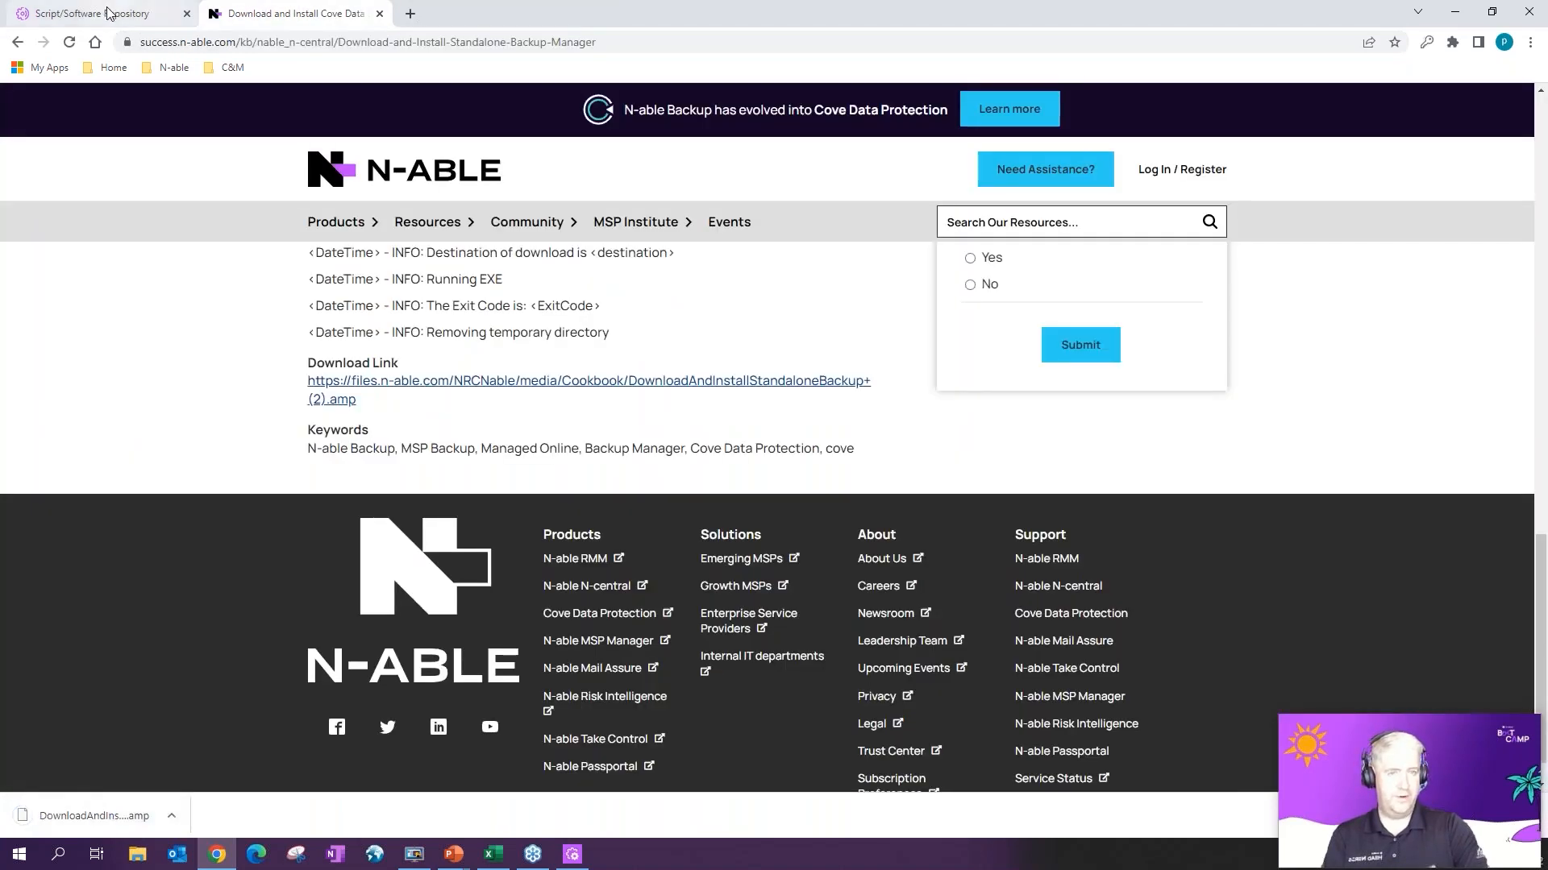
Step: Add the downloaded DownloadAndInstallStandaloneBackup+(2).amp file to N-central's Script/Software Repository as an automation policy
click(112, 13)
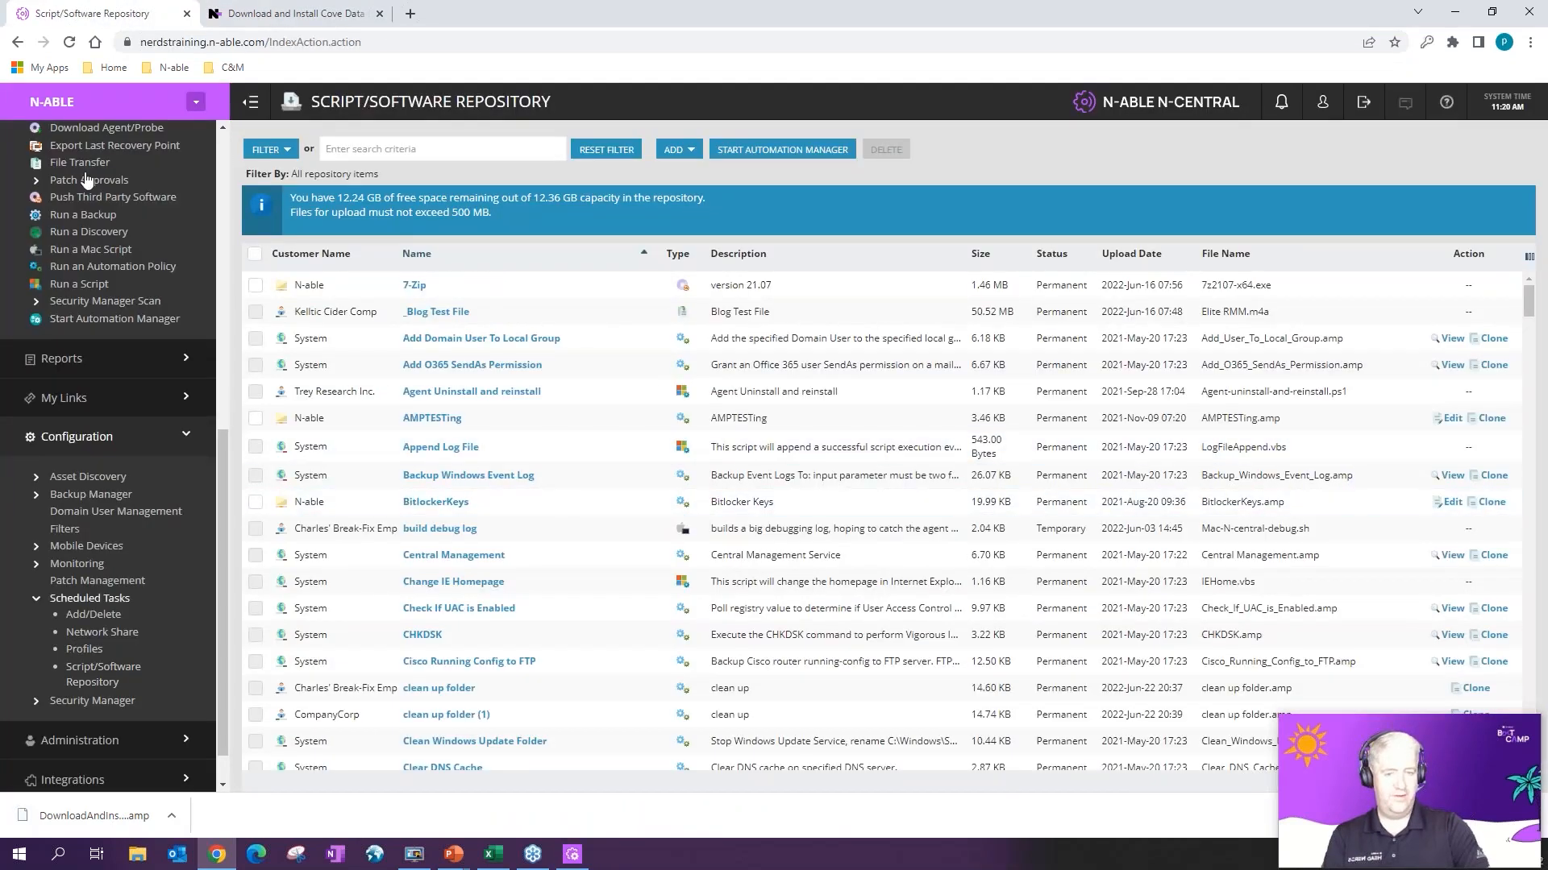
click(679, 150)
click(709, 171)
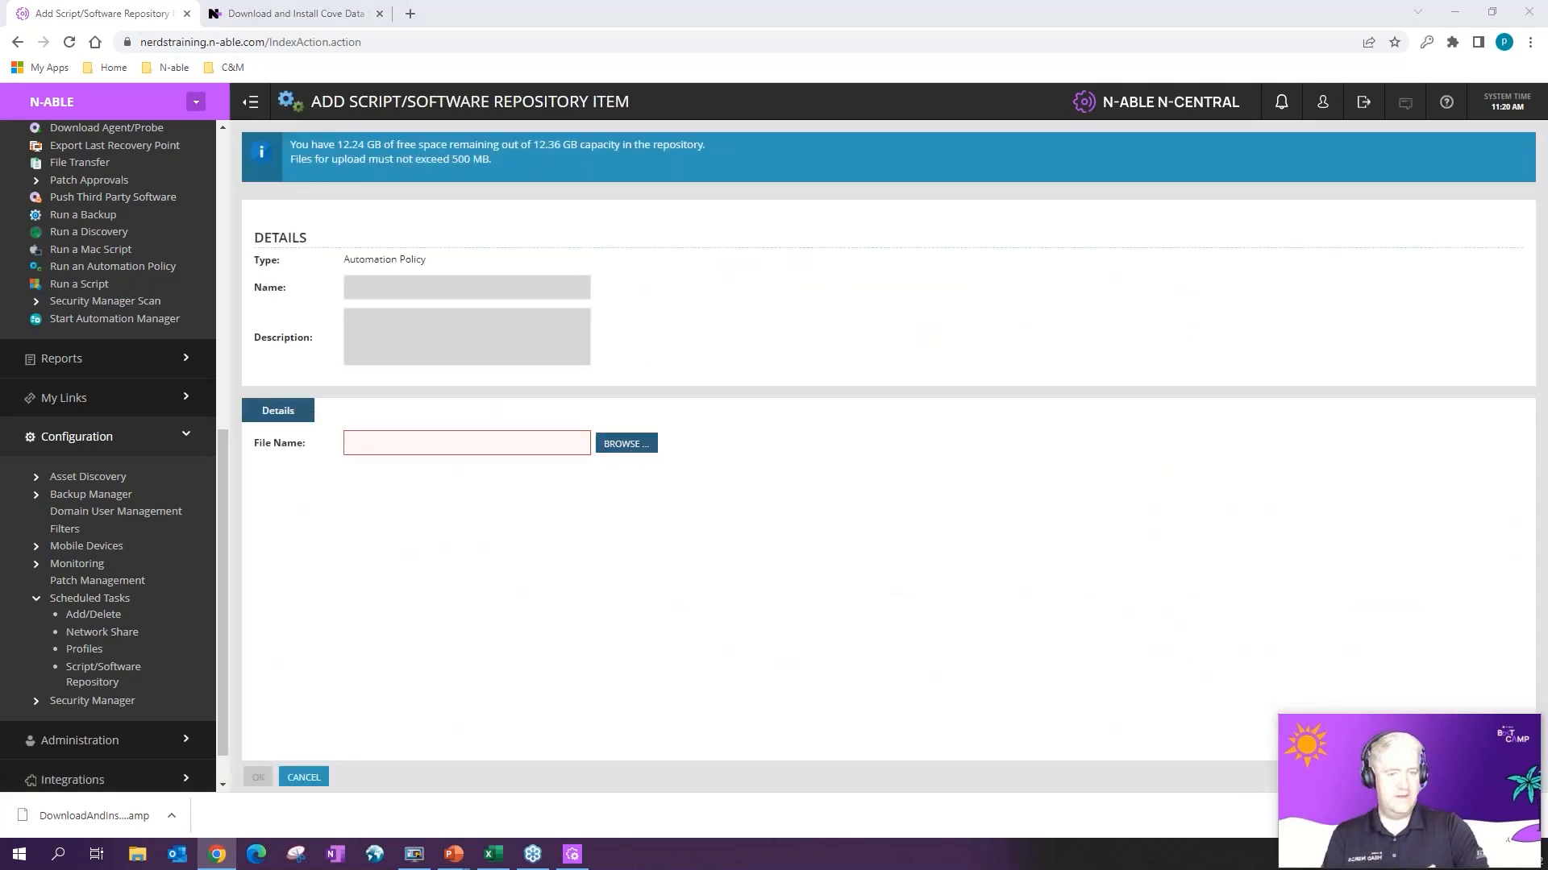
scroll(88, 161, up, 5)
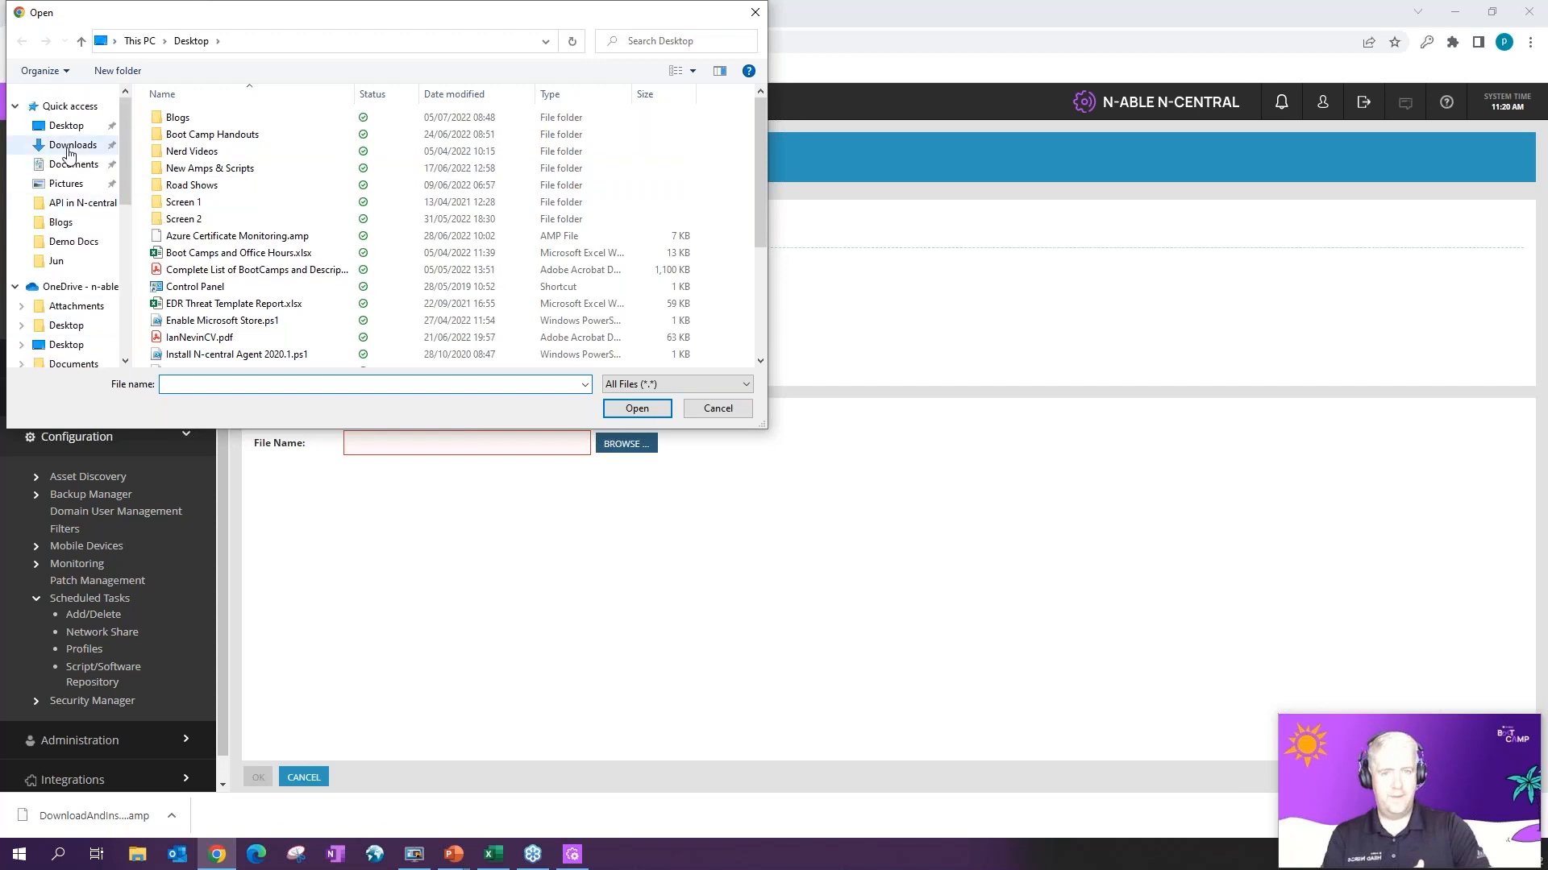
click(70, 147)
click(250, 140)
click(624, 408)
click(258, 777)
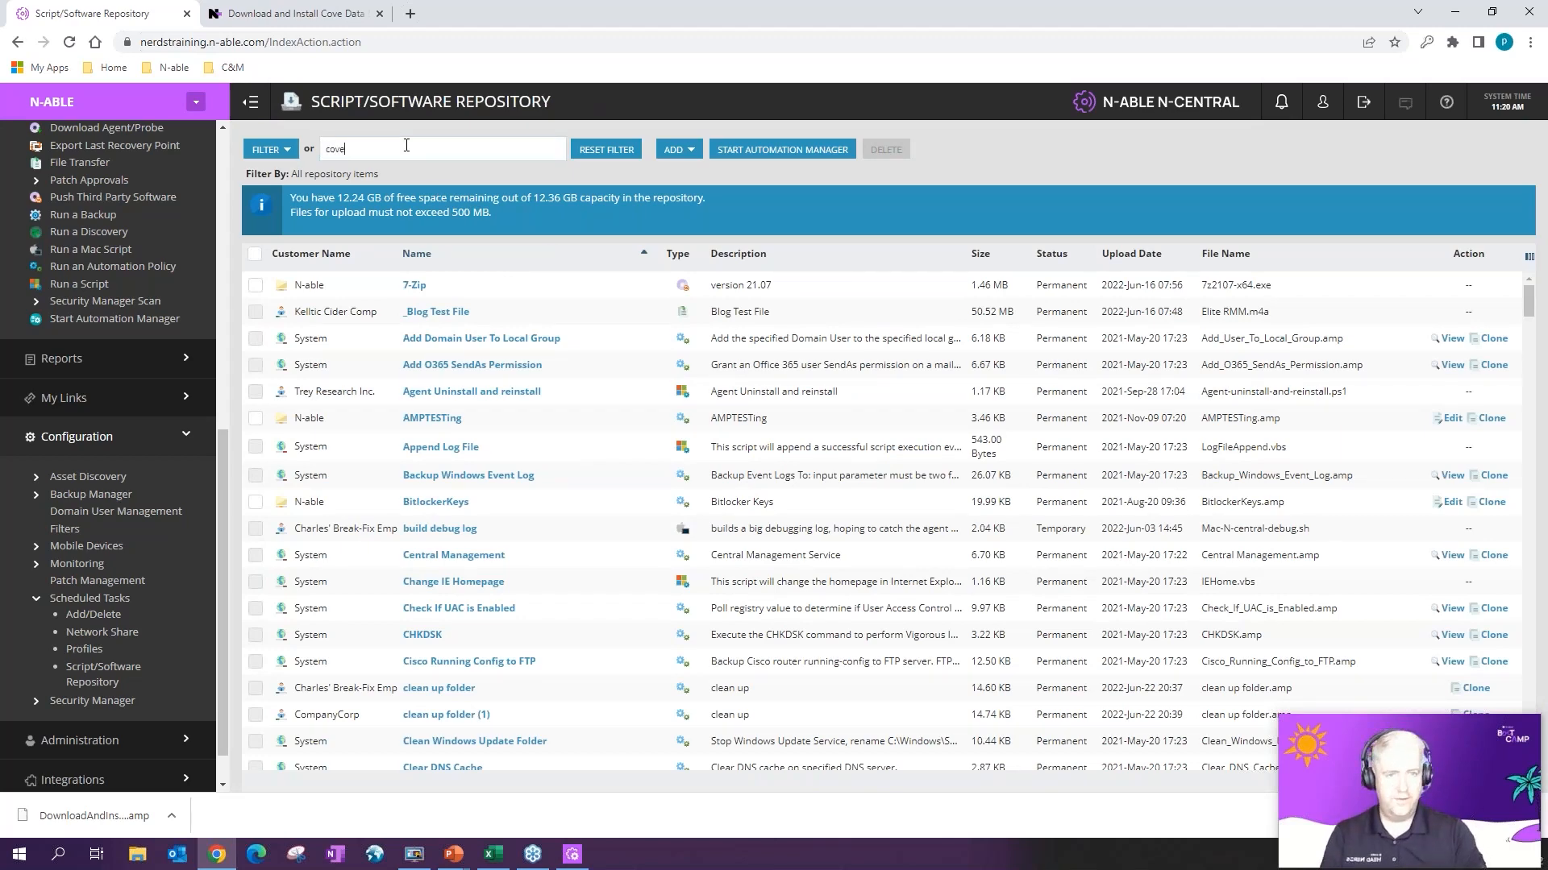
Step: Search the repository for "cove" and "download", and examine the Download and install Standalone Backup entry
key(Return)
key(BackSpace)
key(BackSpace)
key(BackSpace)
key(BackSpace)
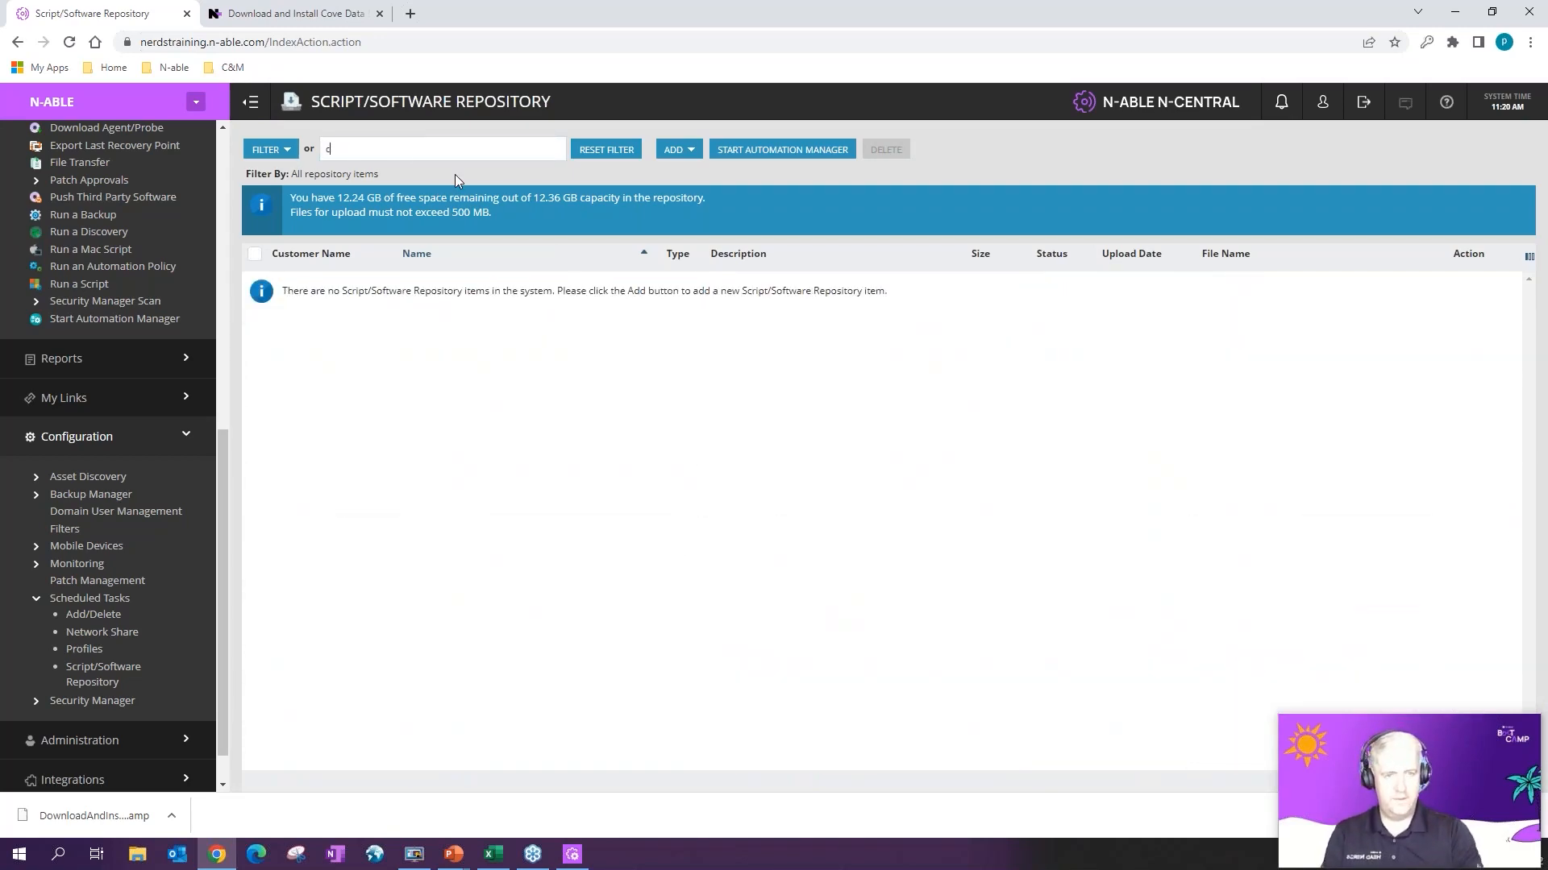
text(download)
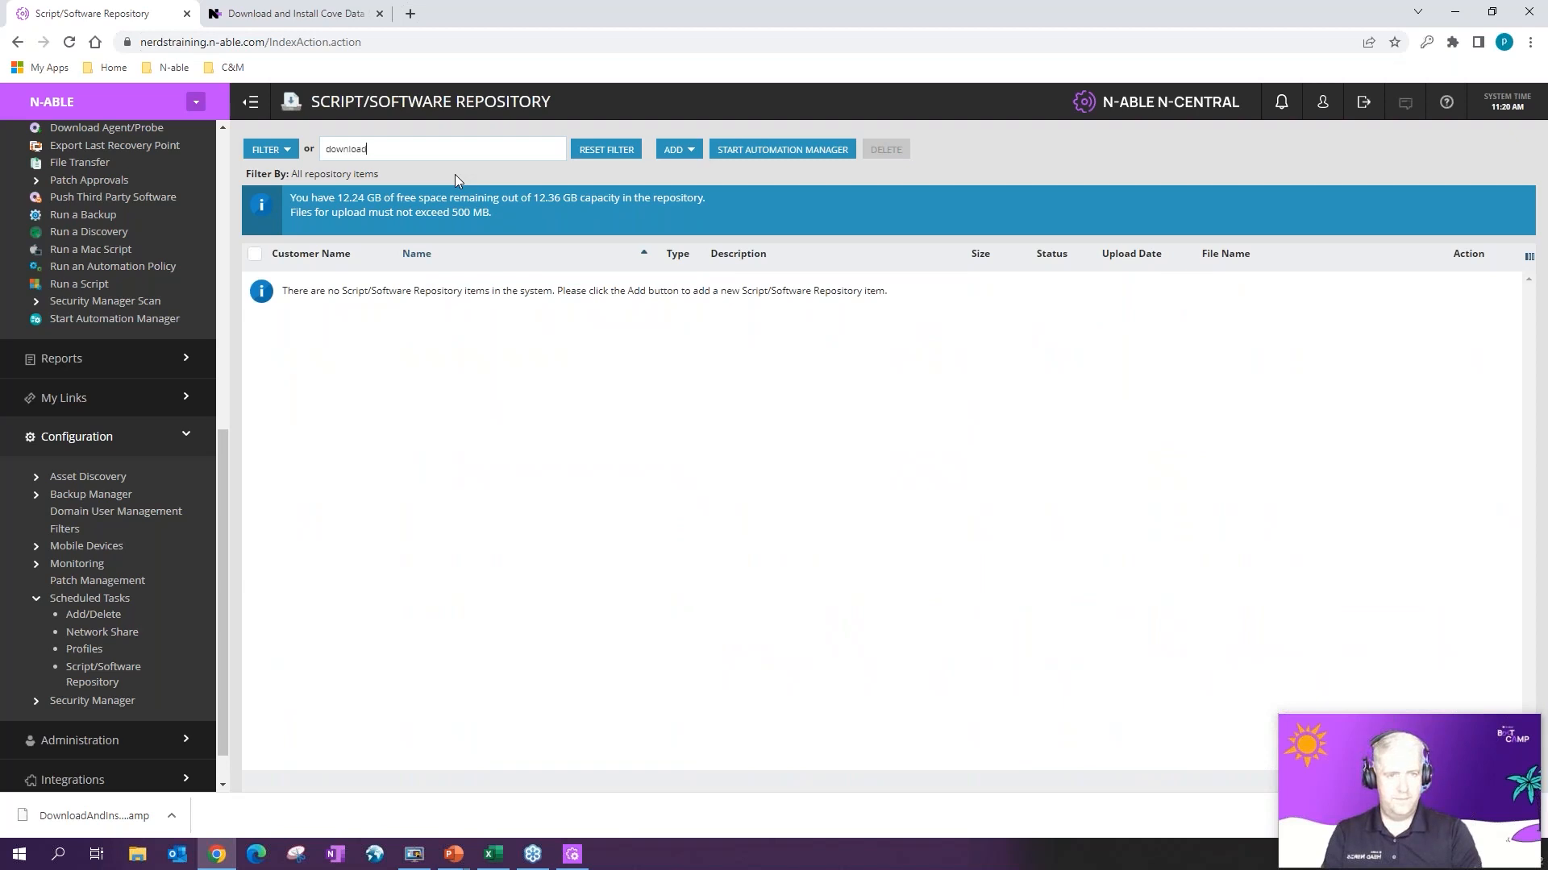
key(Return)
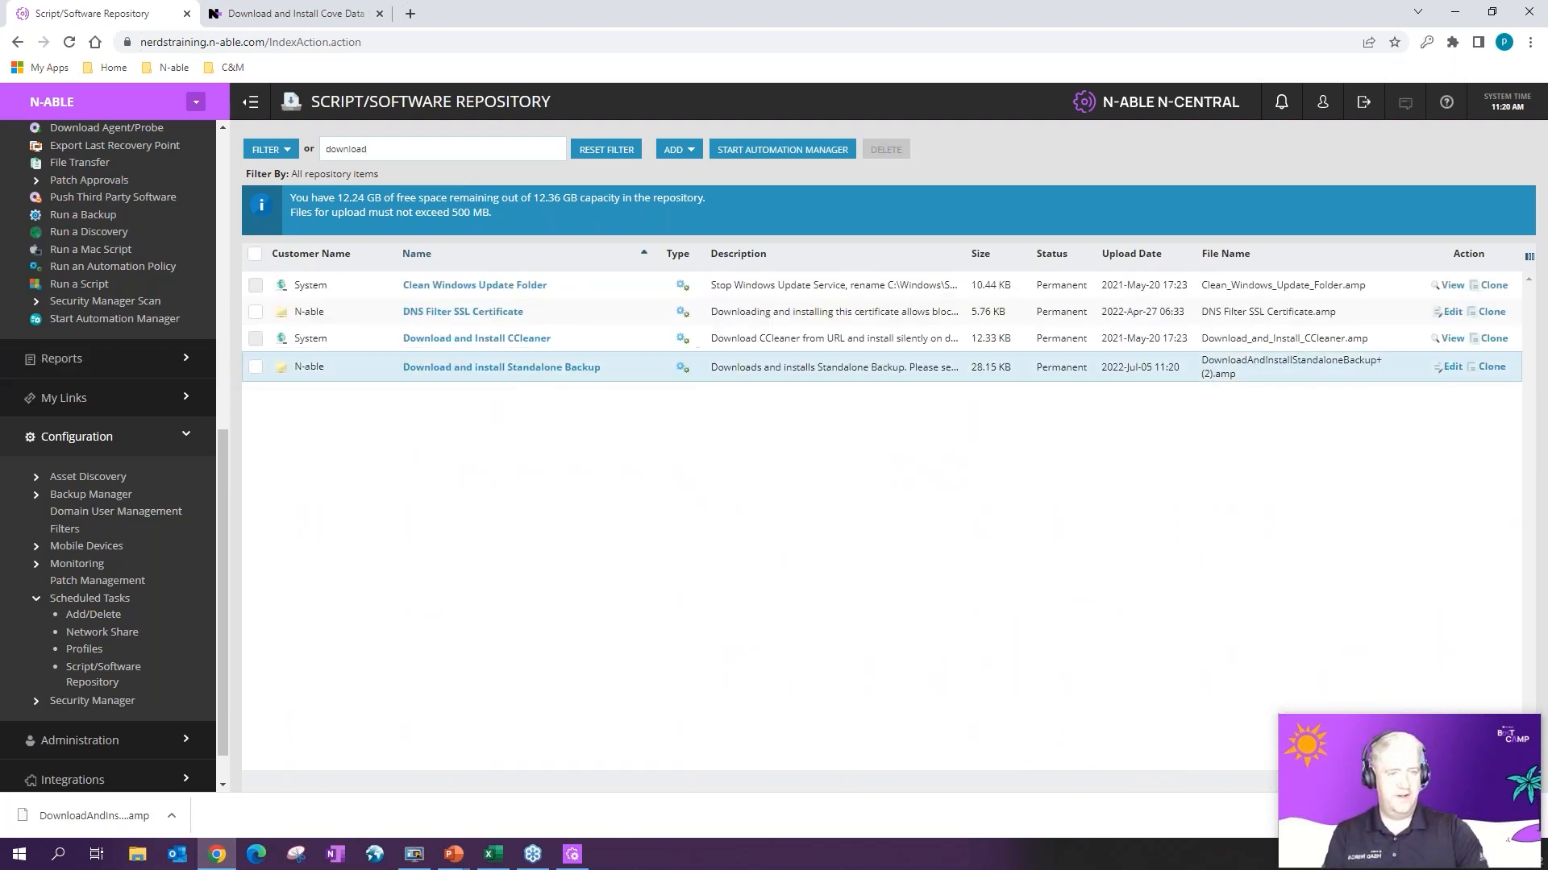
drag(797, 368, 1319, 380)
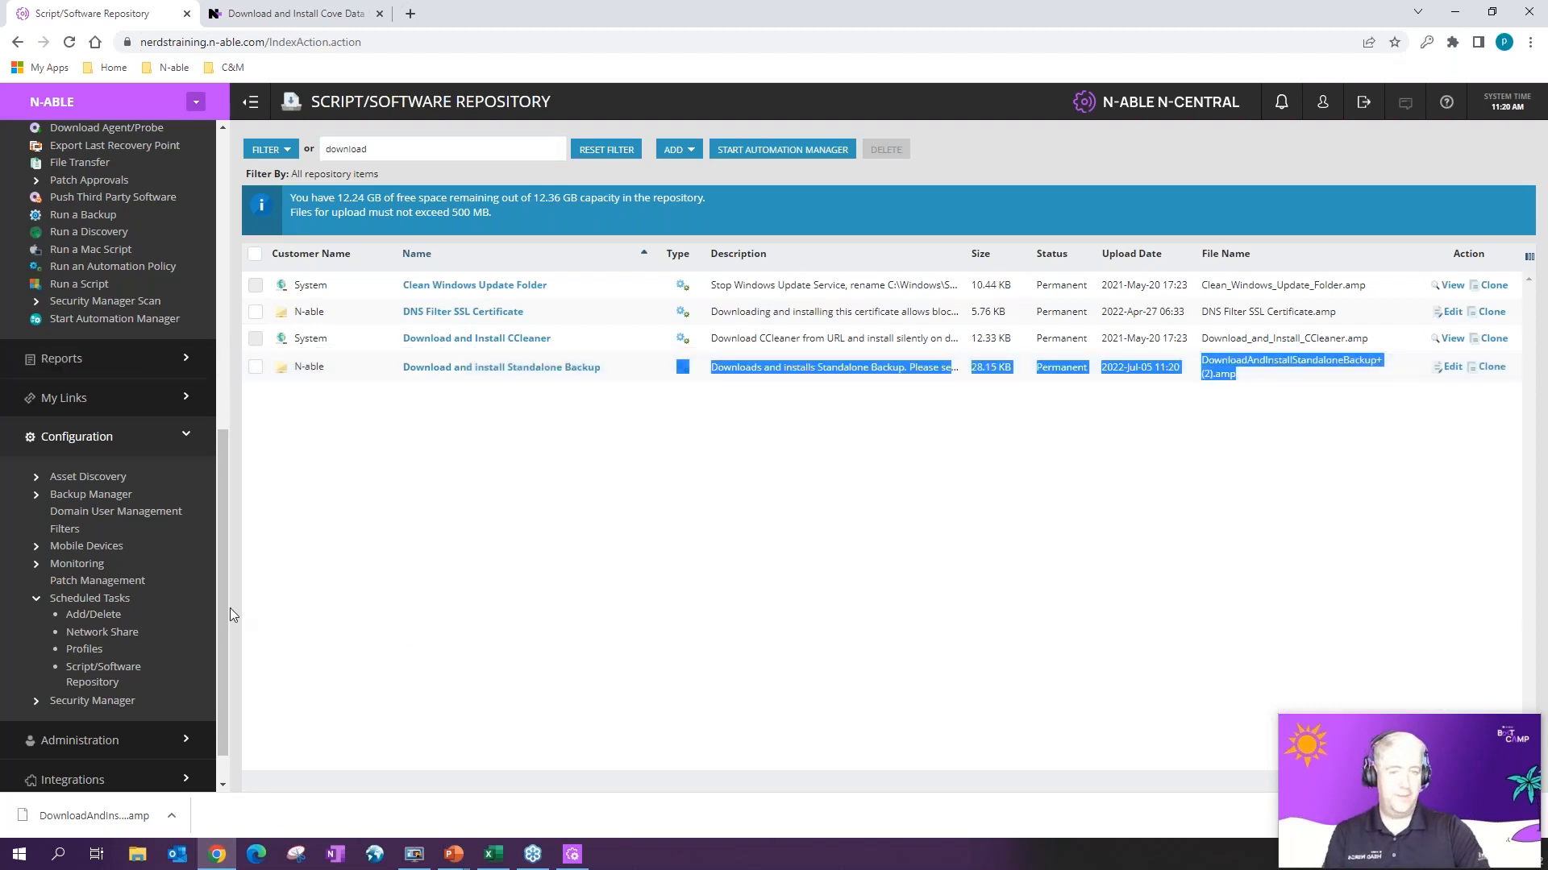
click(379, 522)
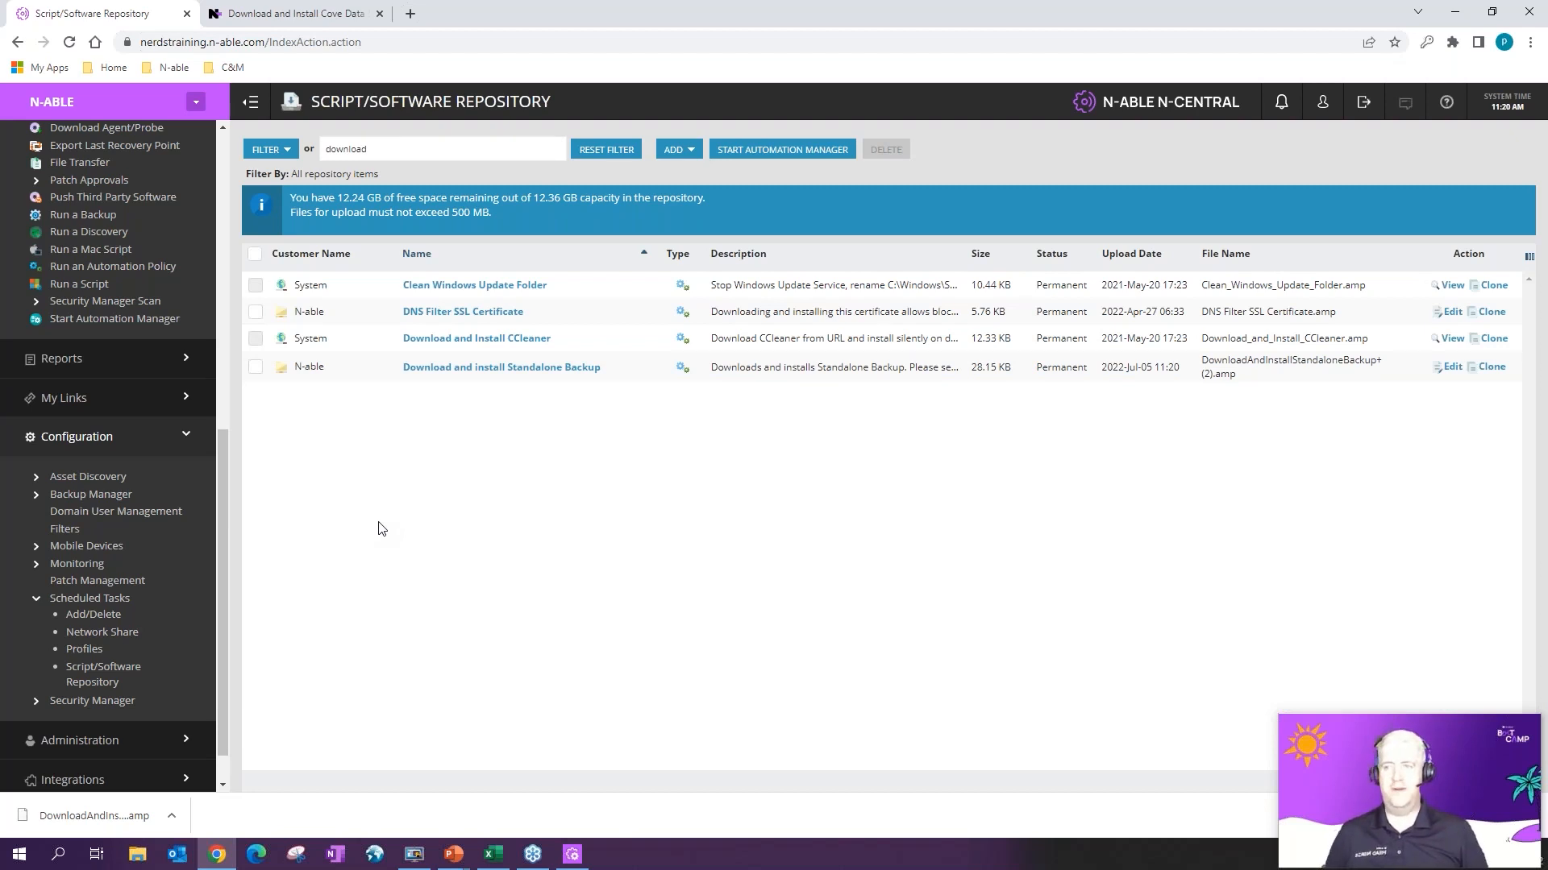
Step: Select MSP-0126, MSP-0130, Win10Lab_Device and PE-0014 in the All Devices list and start an automation policy task for them
click(224, 143)
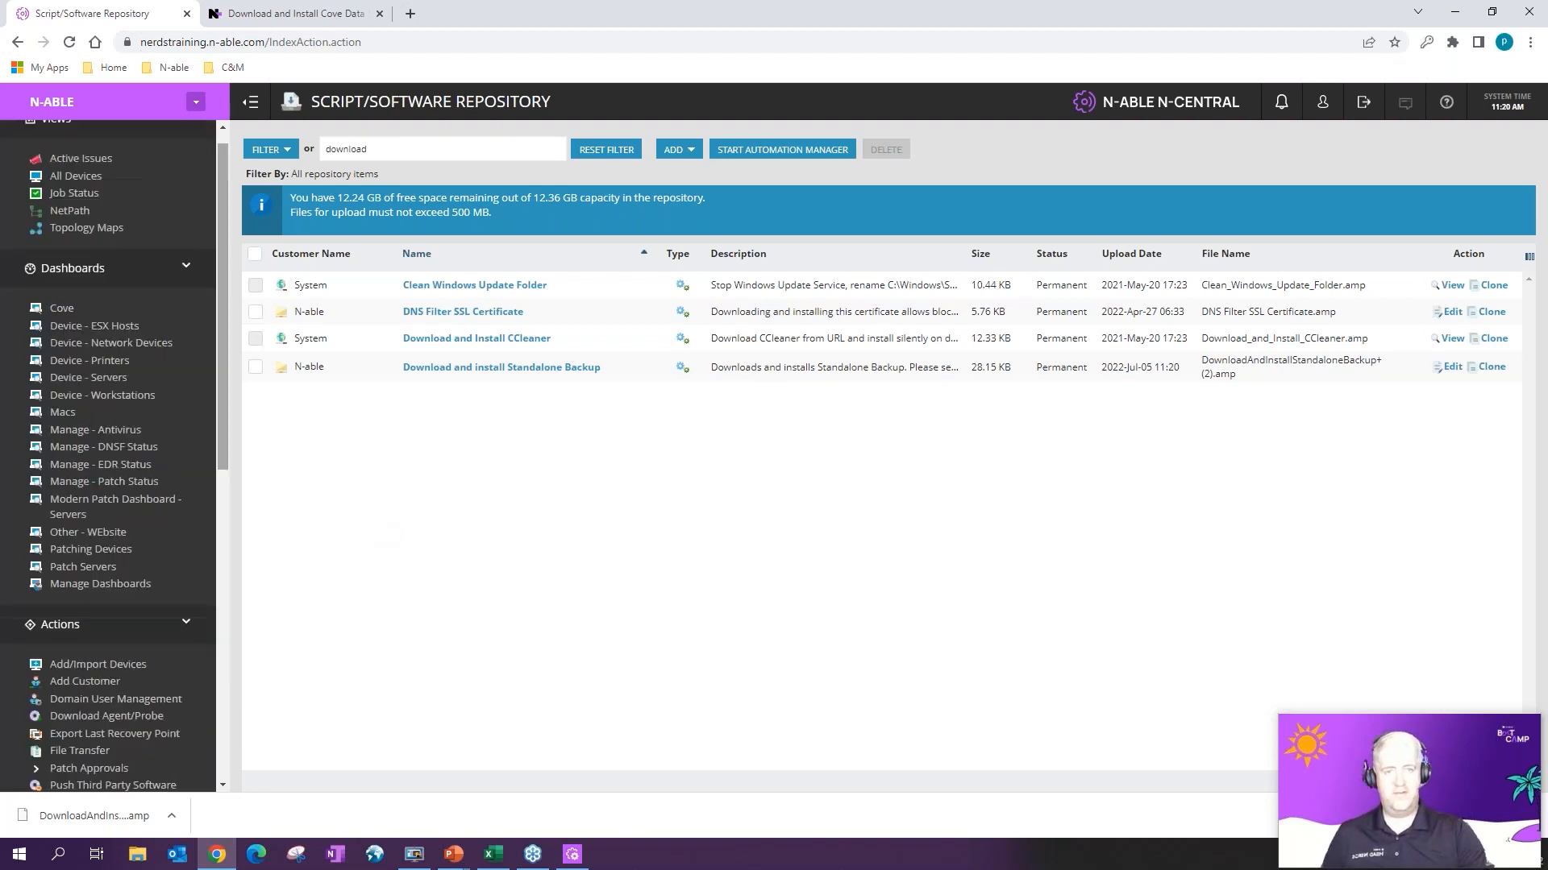
click(88, 183)
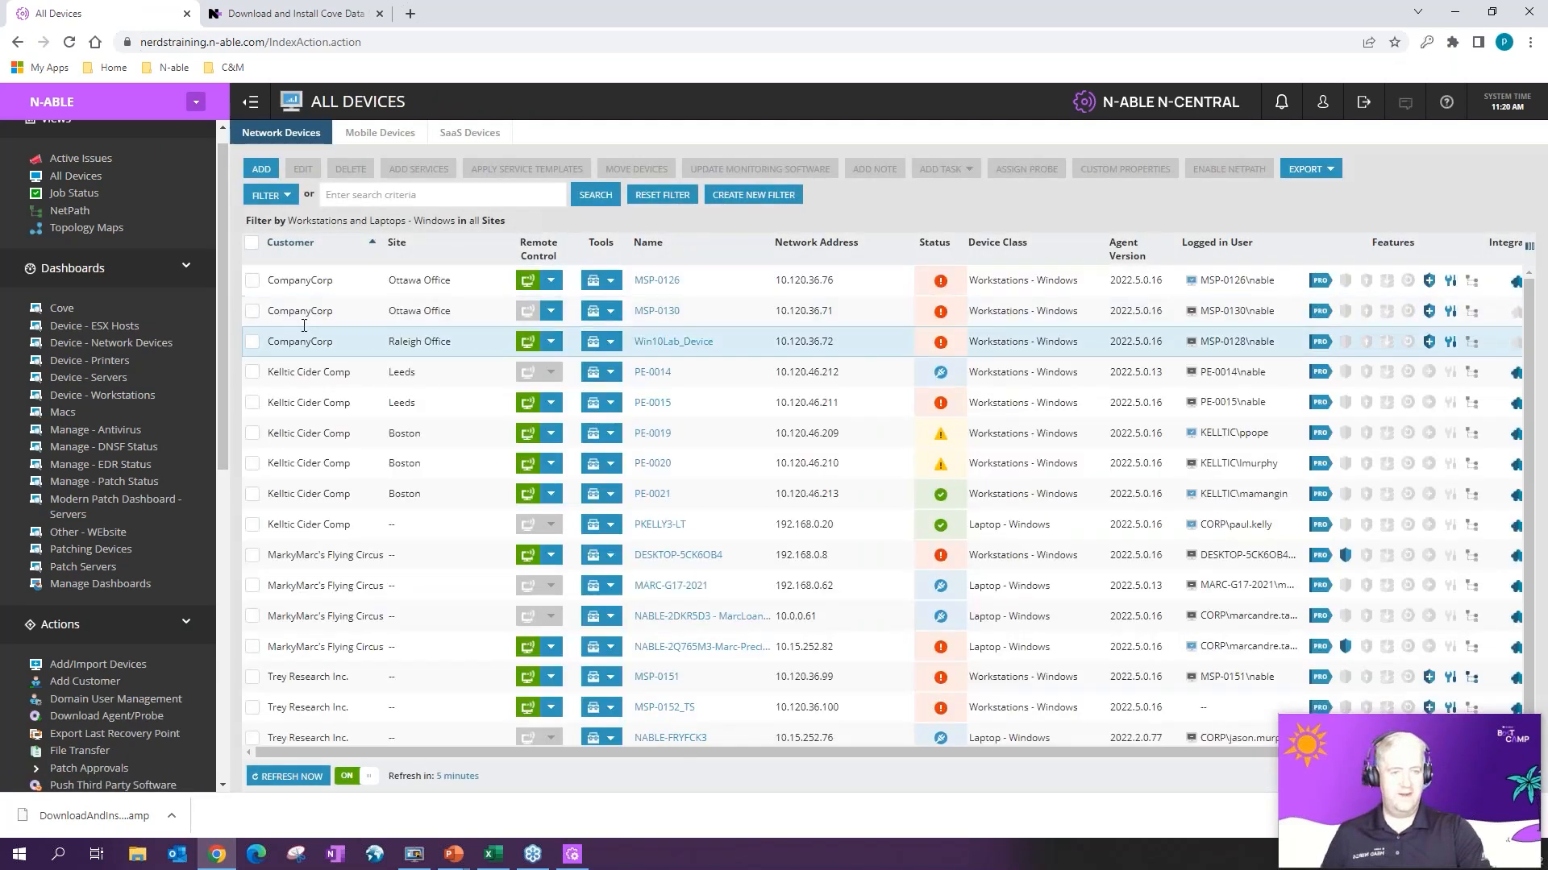
click(252, 280)
click(252, 310)
click(253, 341)
click(252, 372)
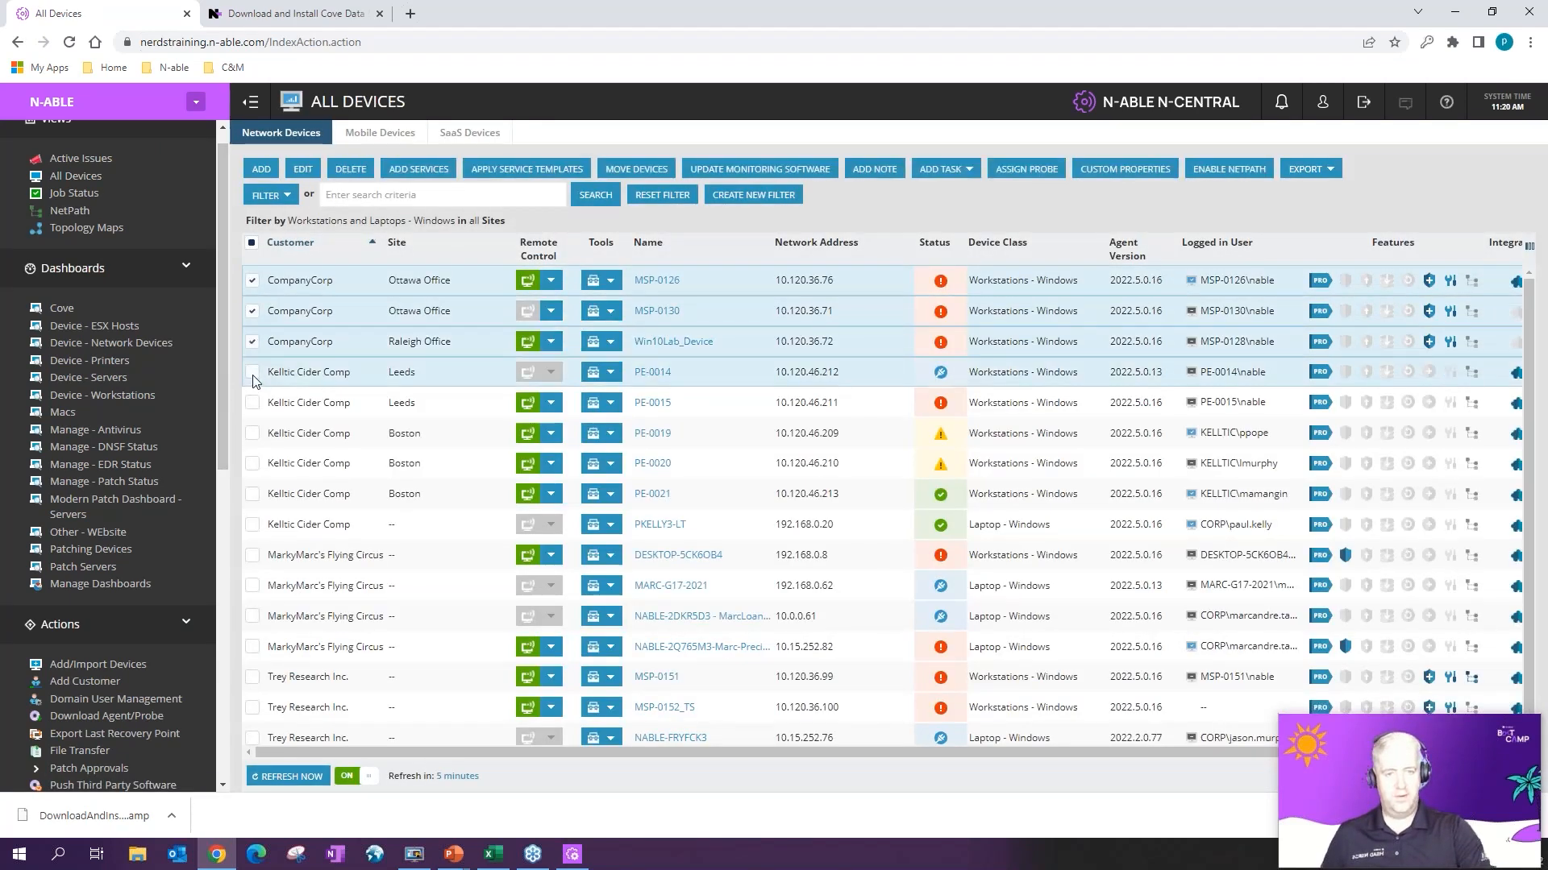
click(945, 169)
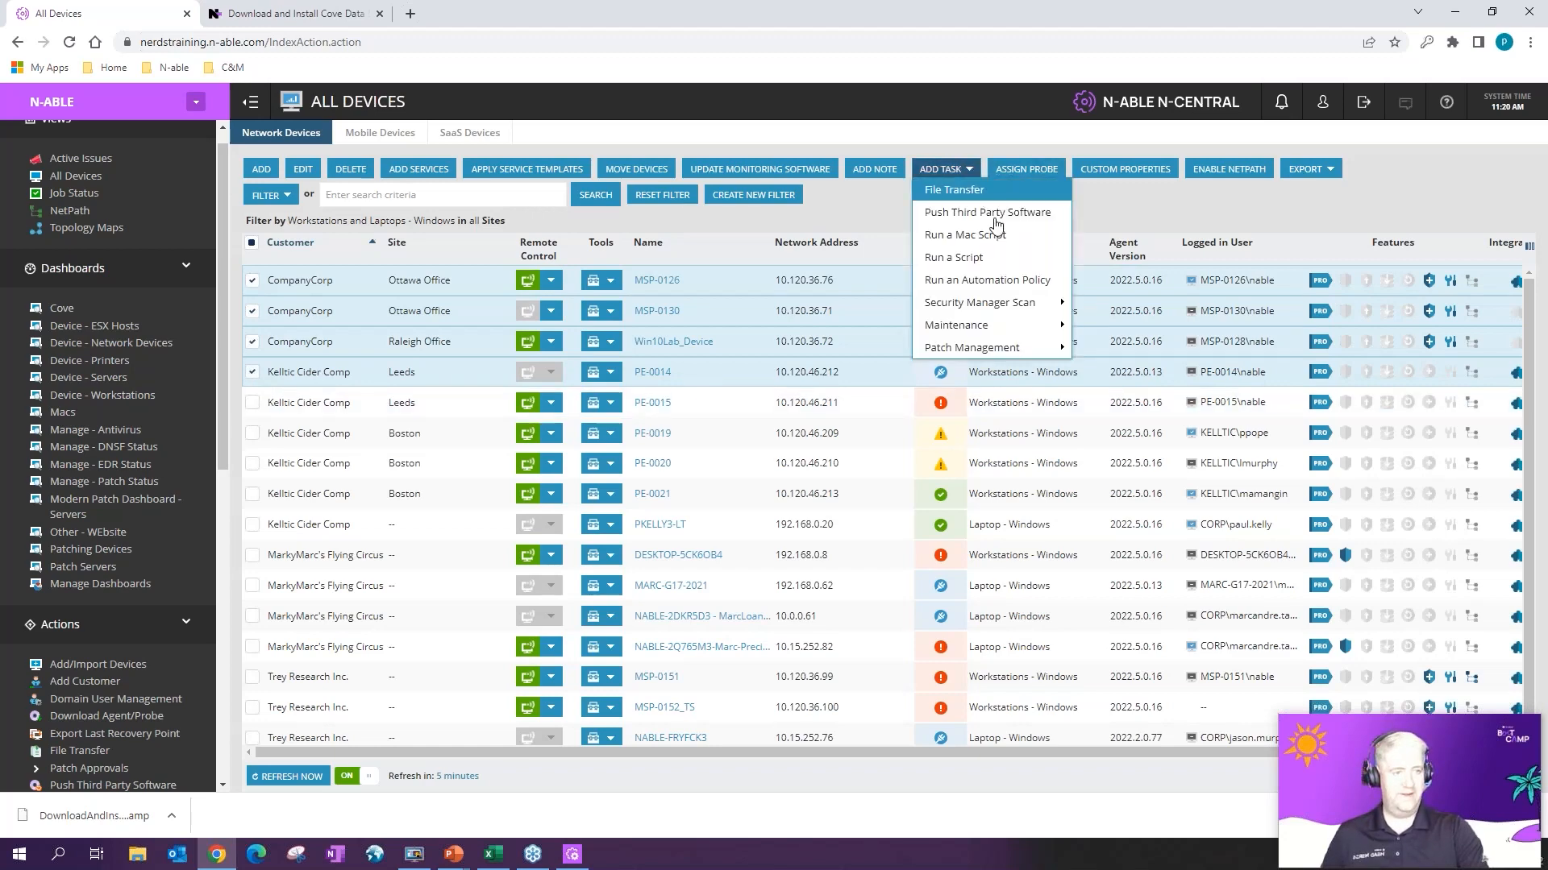
click(951, 230)
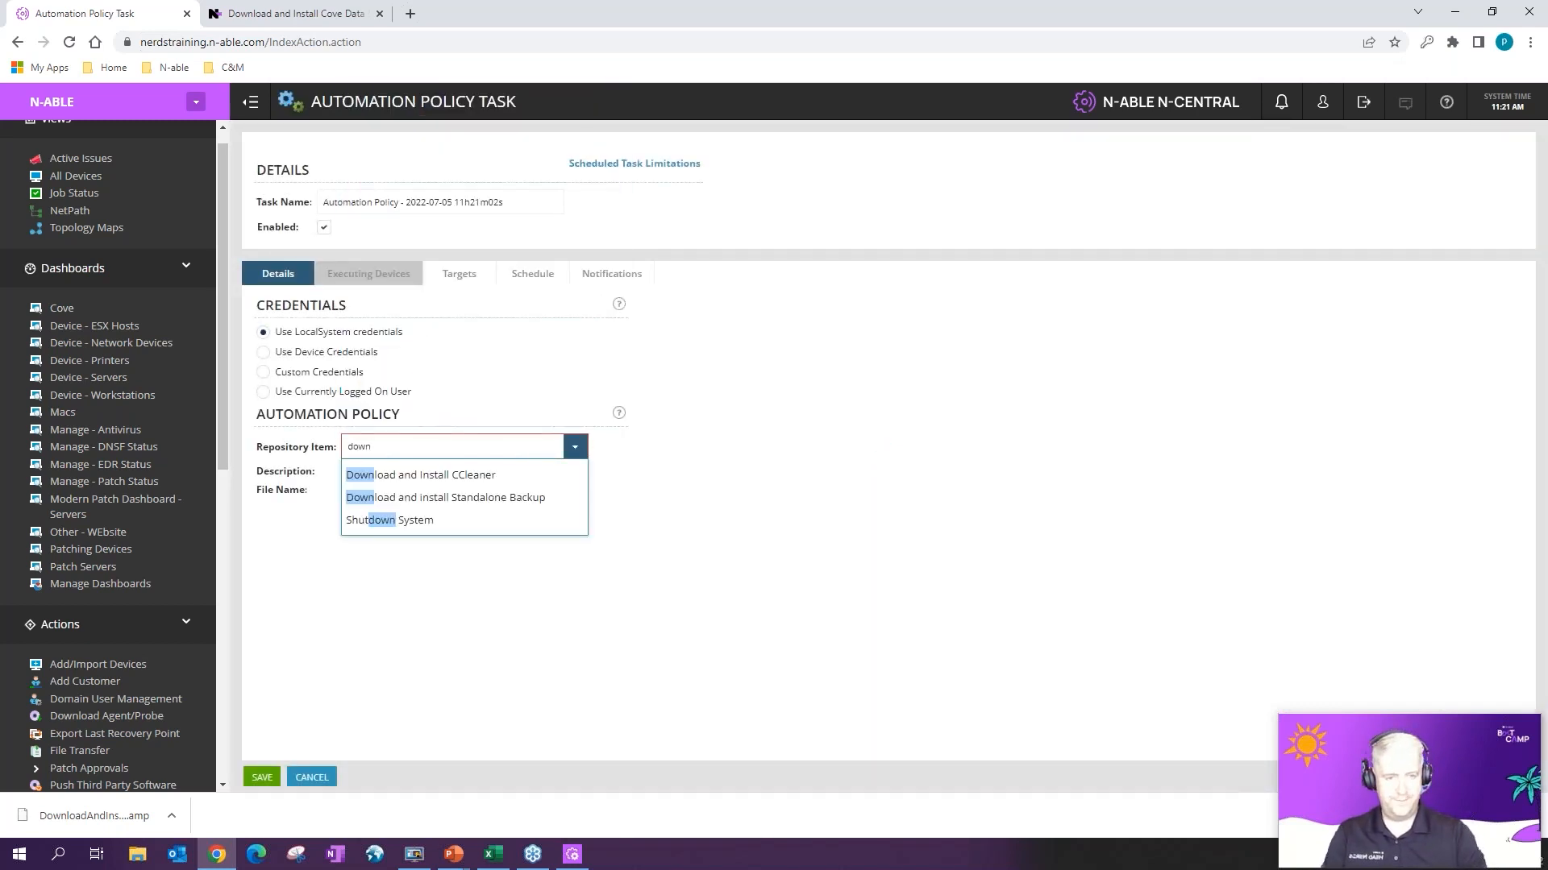
Step: Choose Download and install Standalone Backup as the task's repository item and review its input parameters, including the property source option for -partner-uid
click(467, 498)
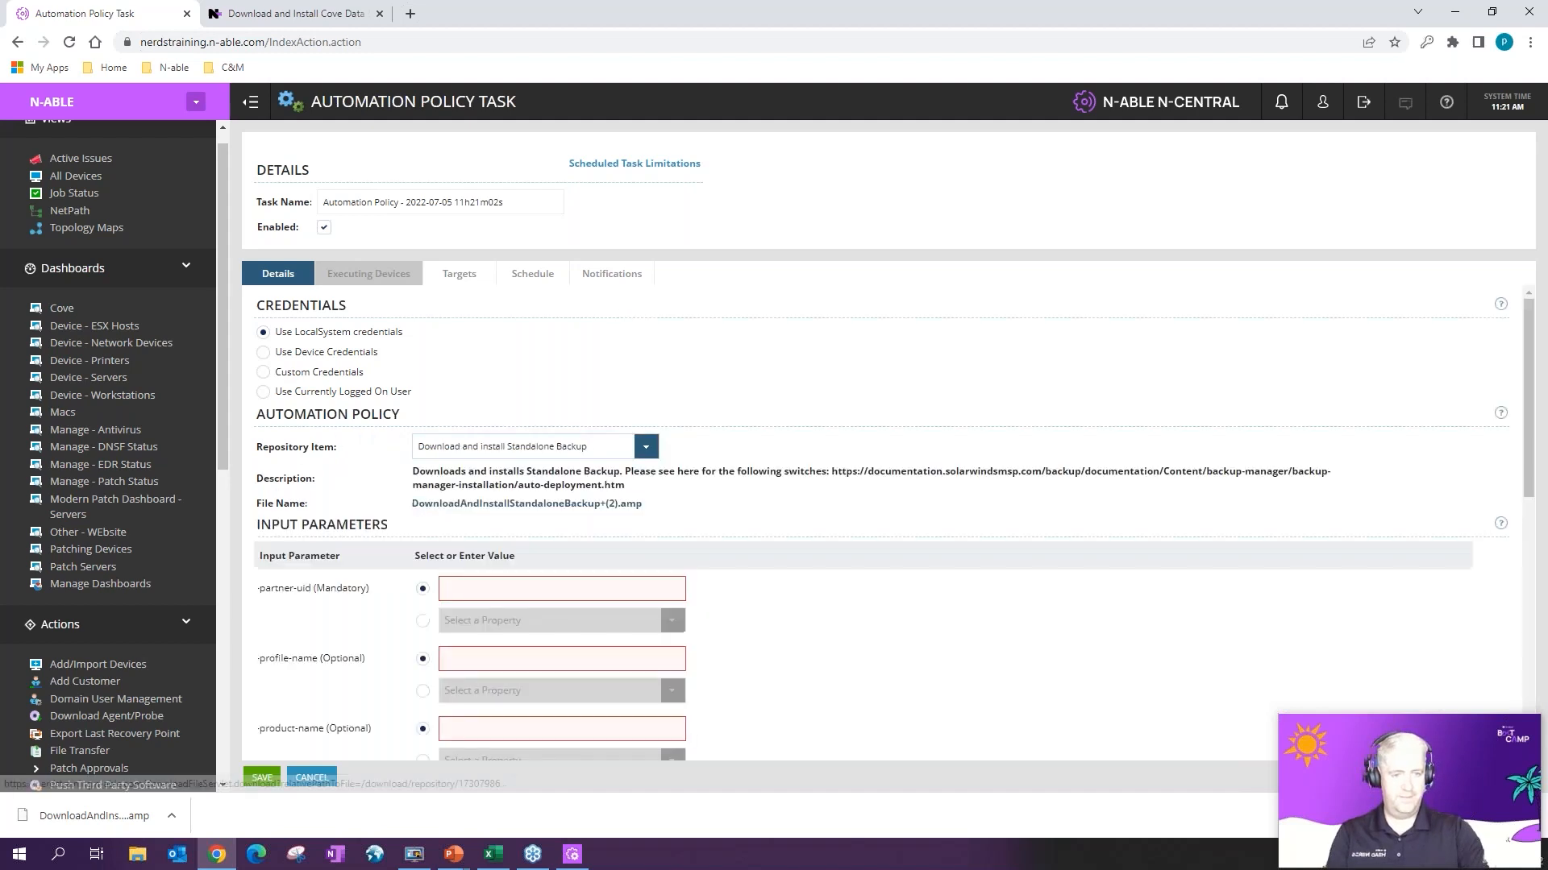
scroll(450, 621, down, 3)
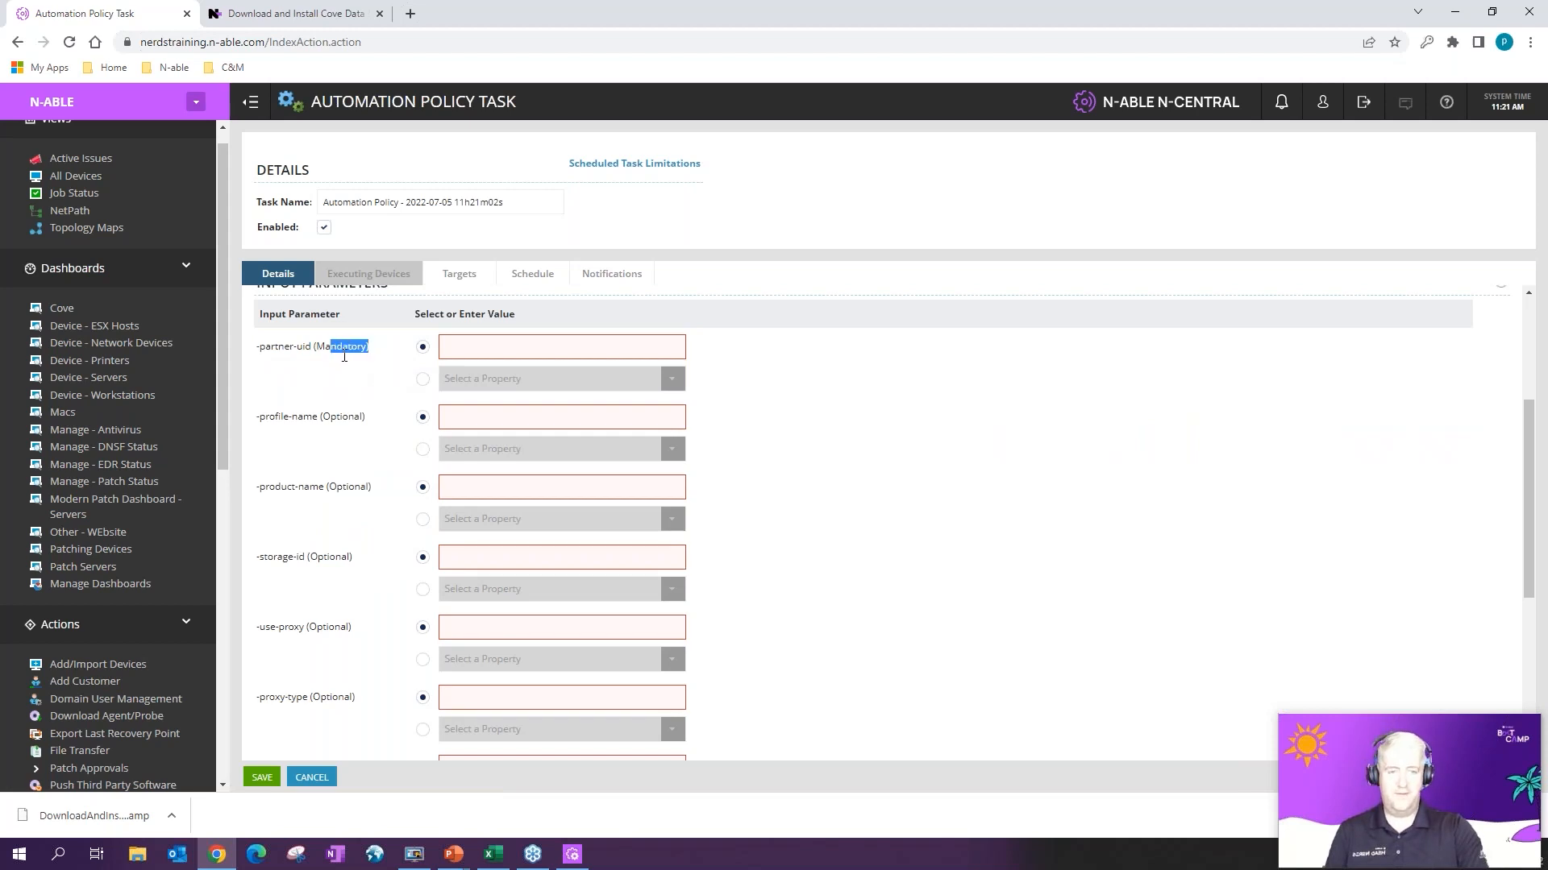
click(423, 379)
click(659, 379)
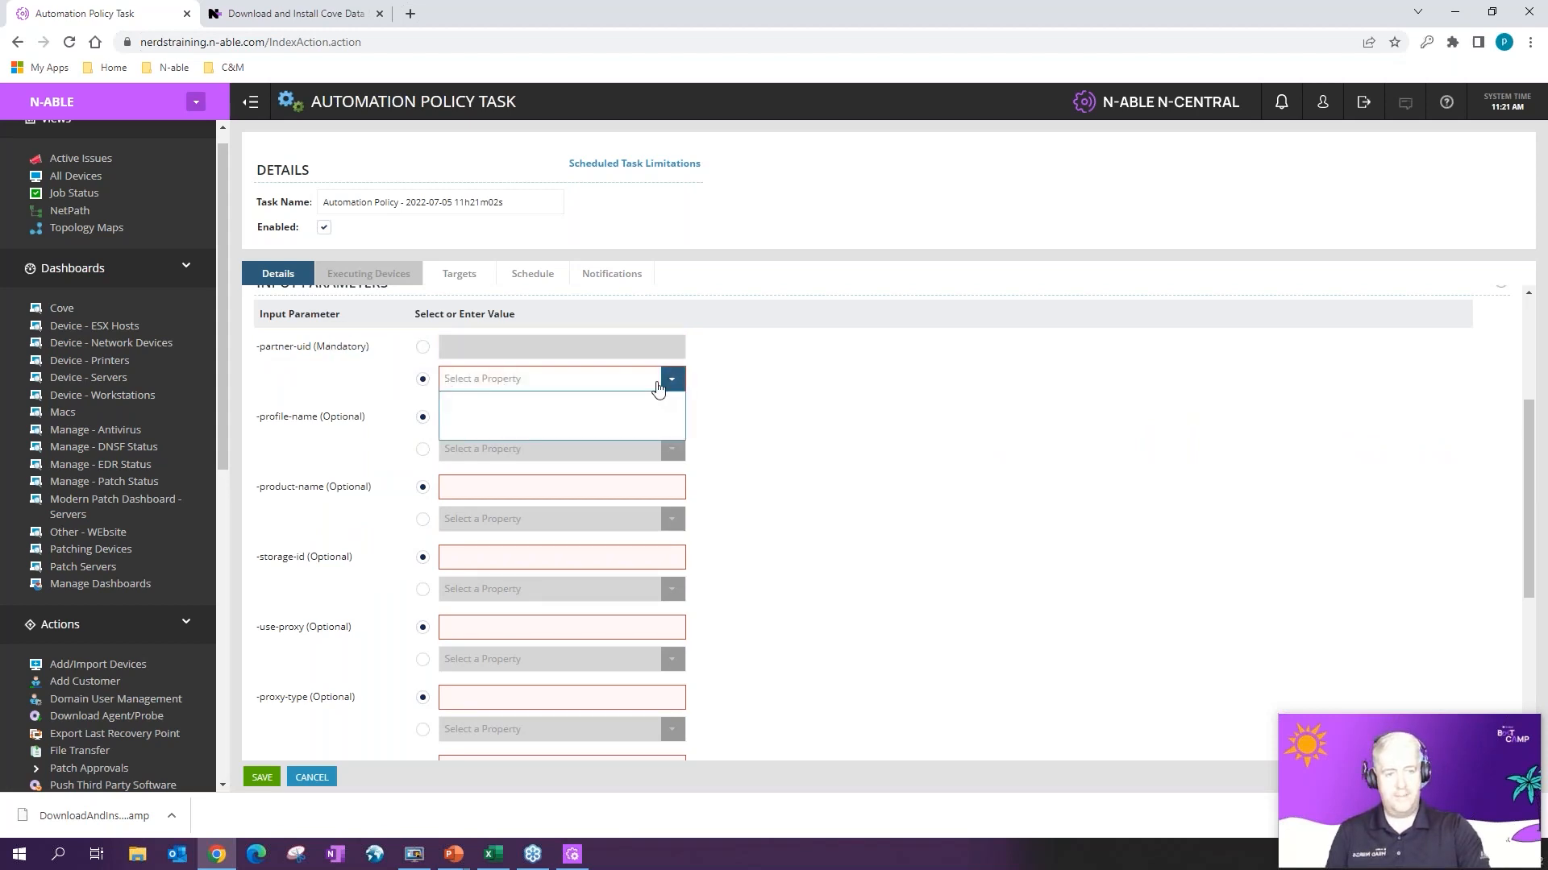
click(320, 384)
click(422, 348)
scroll(385, 448, down, 4)
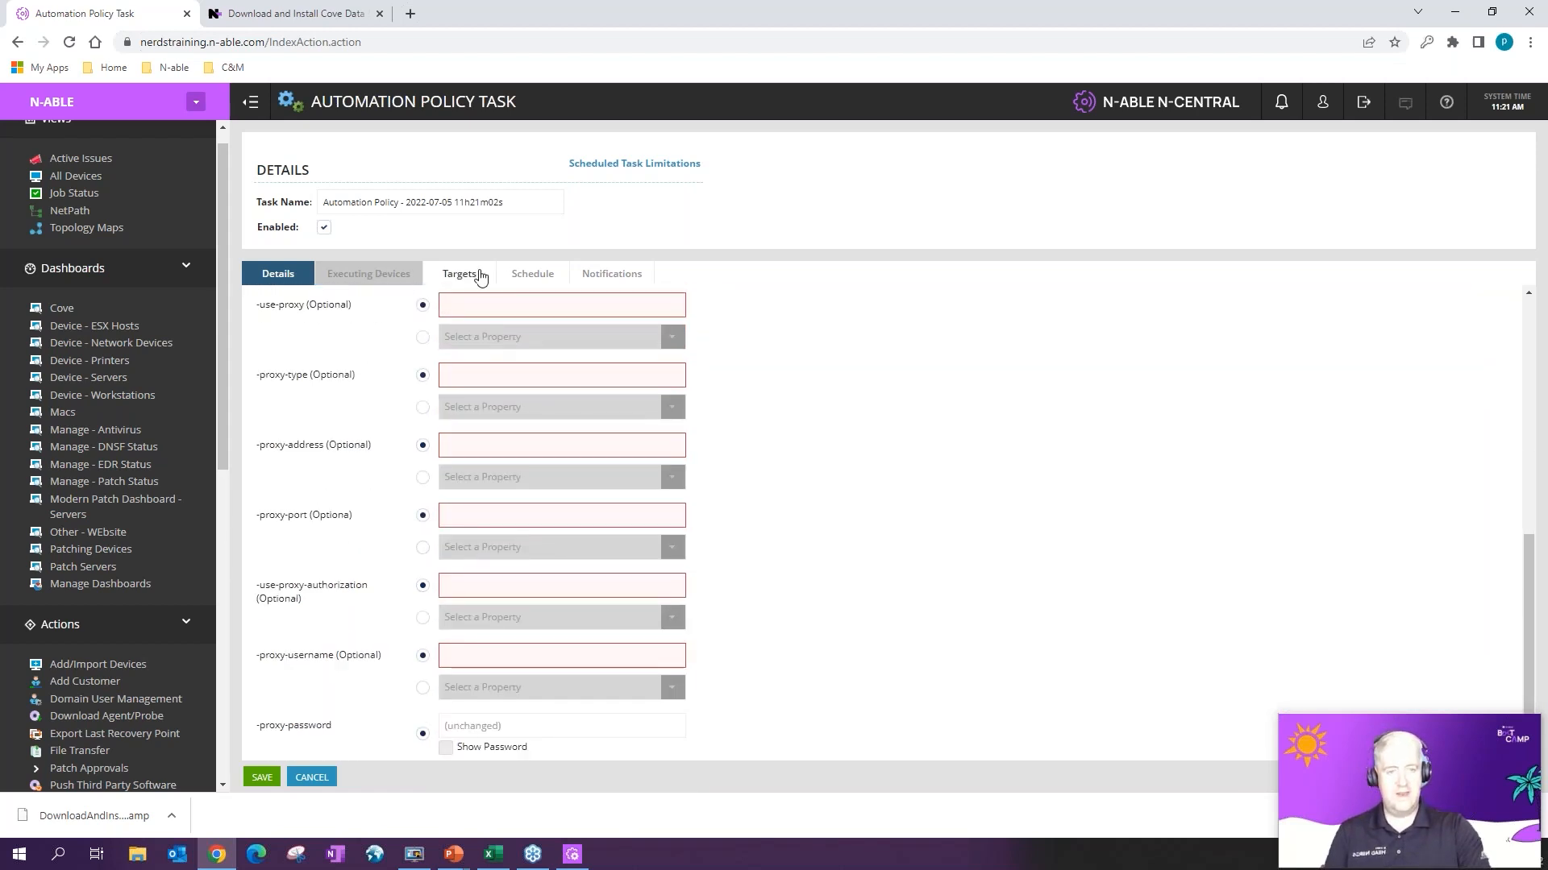
Step: Examine the automation policy task's schedule settings and the available schedule types
click(527, 275)
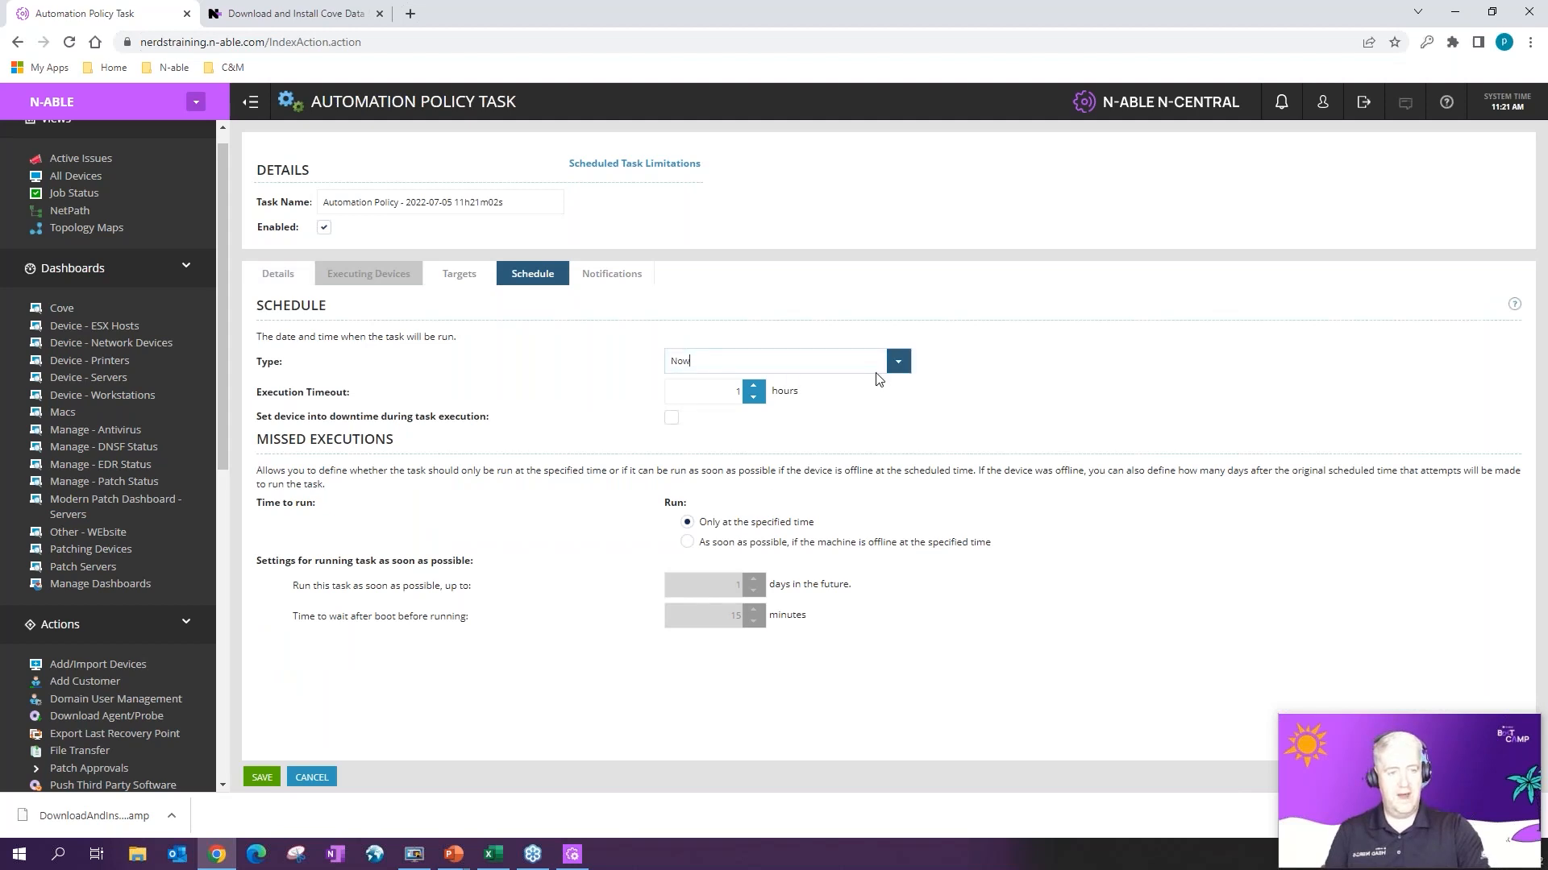
click(708, 361)
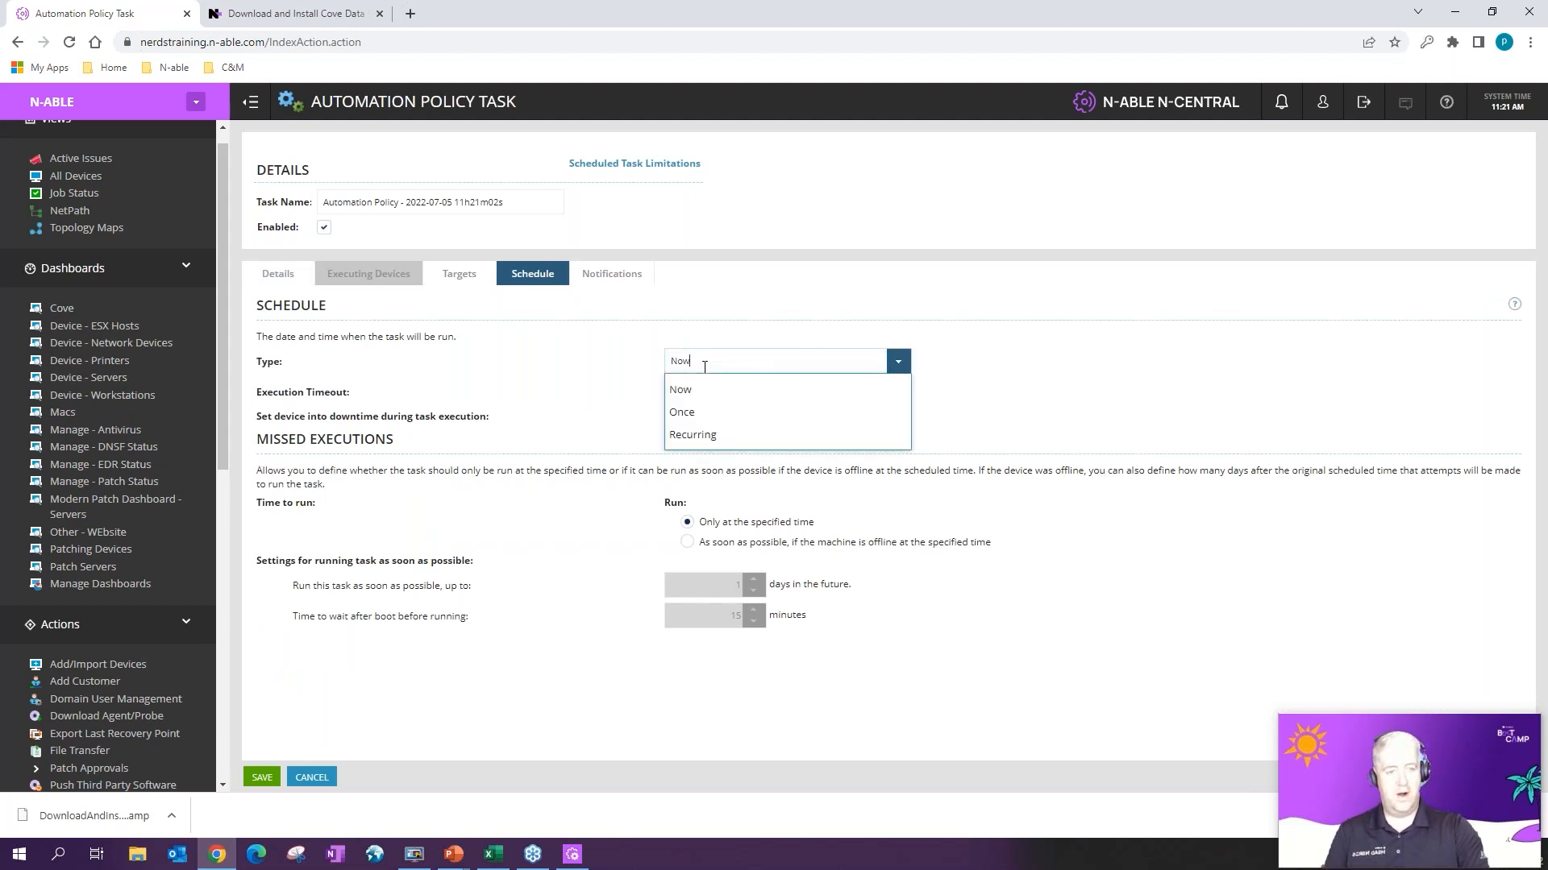
click(564, 405)
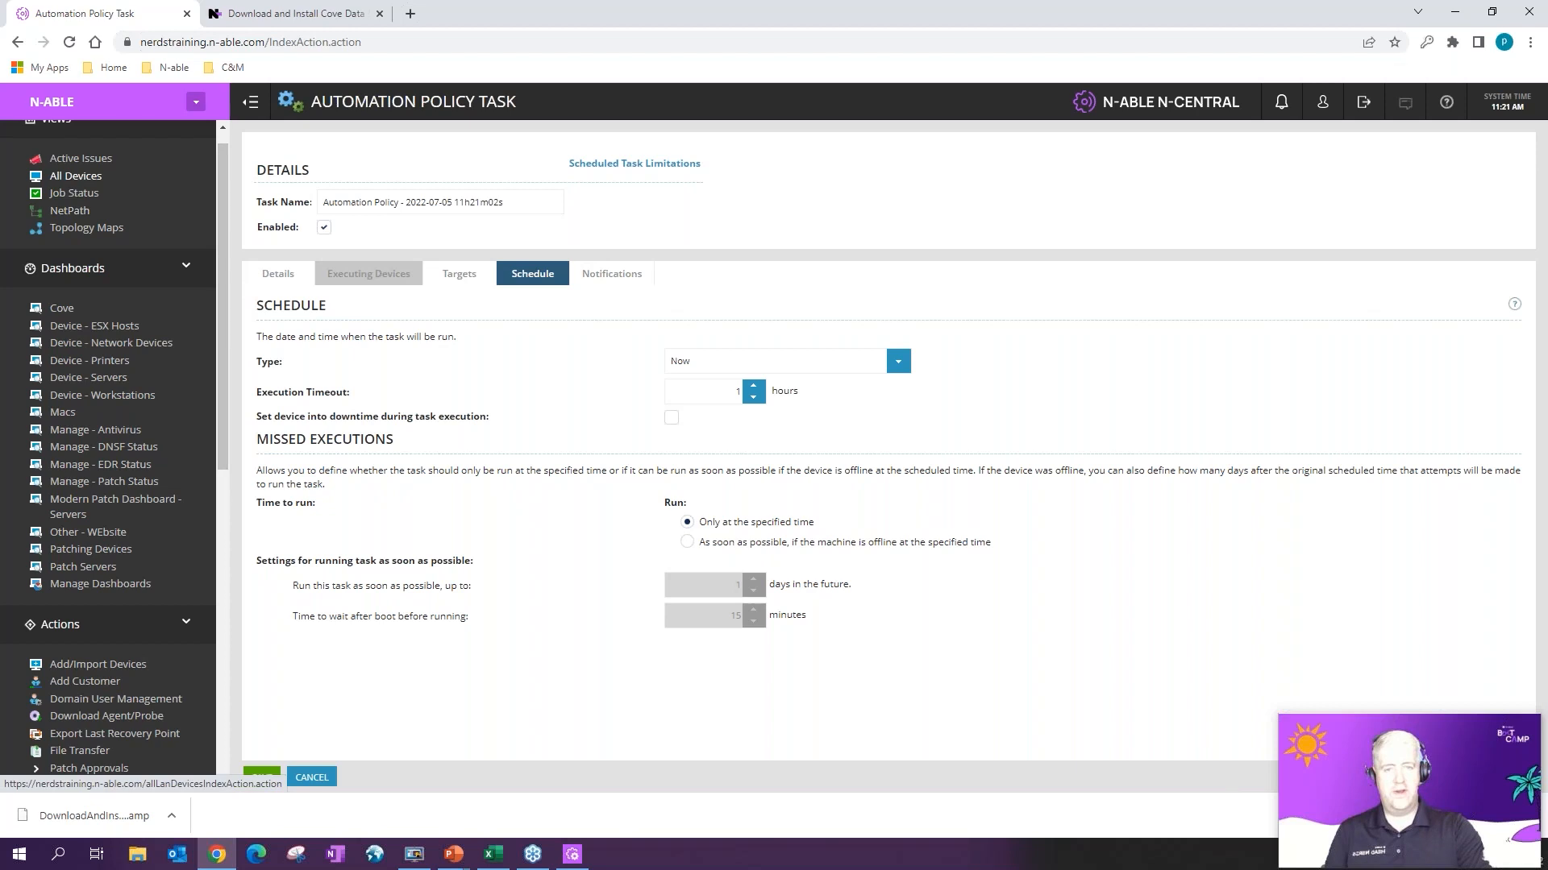
Step: Open device PE-0020 from the All Devices list and display its custom properties
click(76, 176)
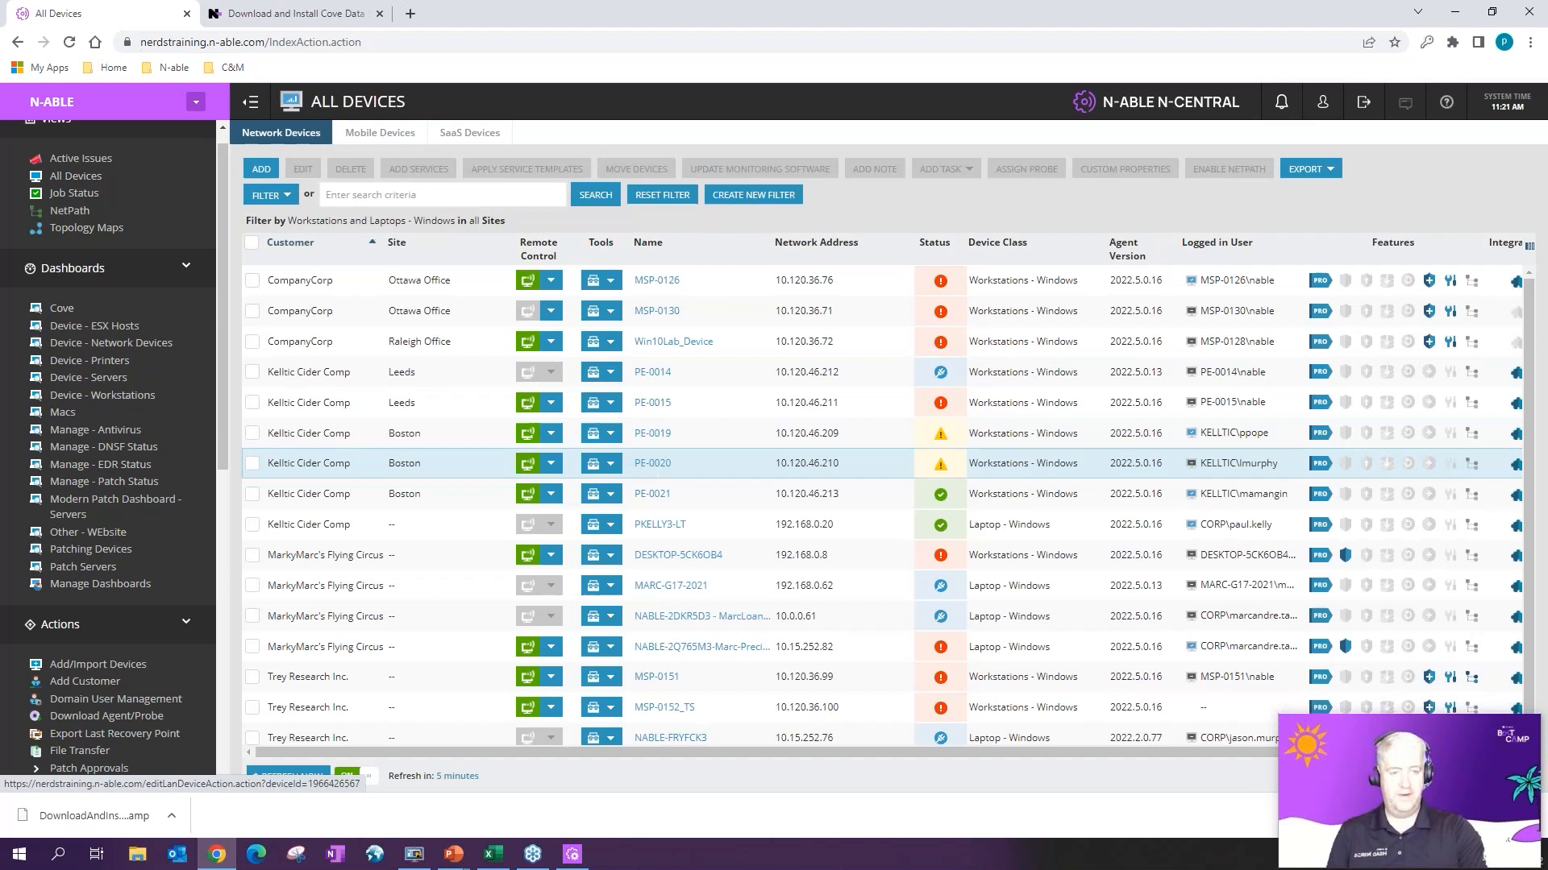
click(652, 463)
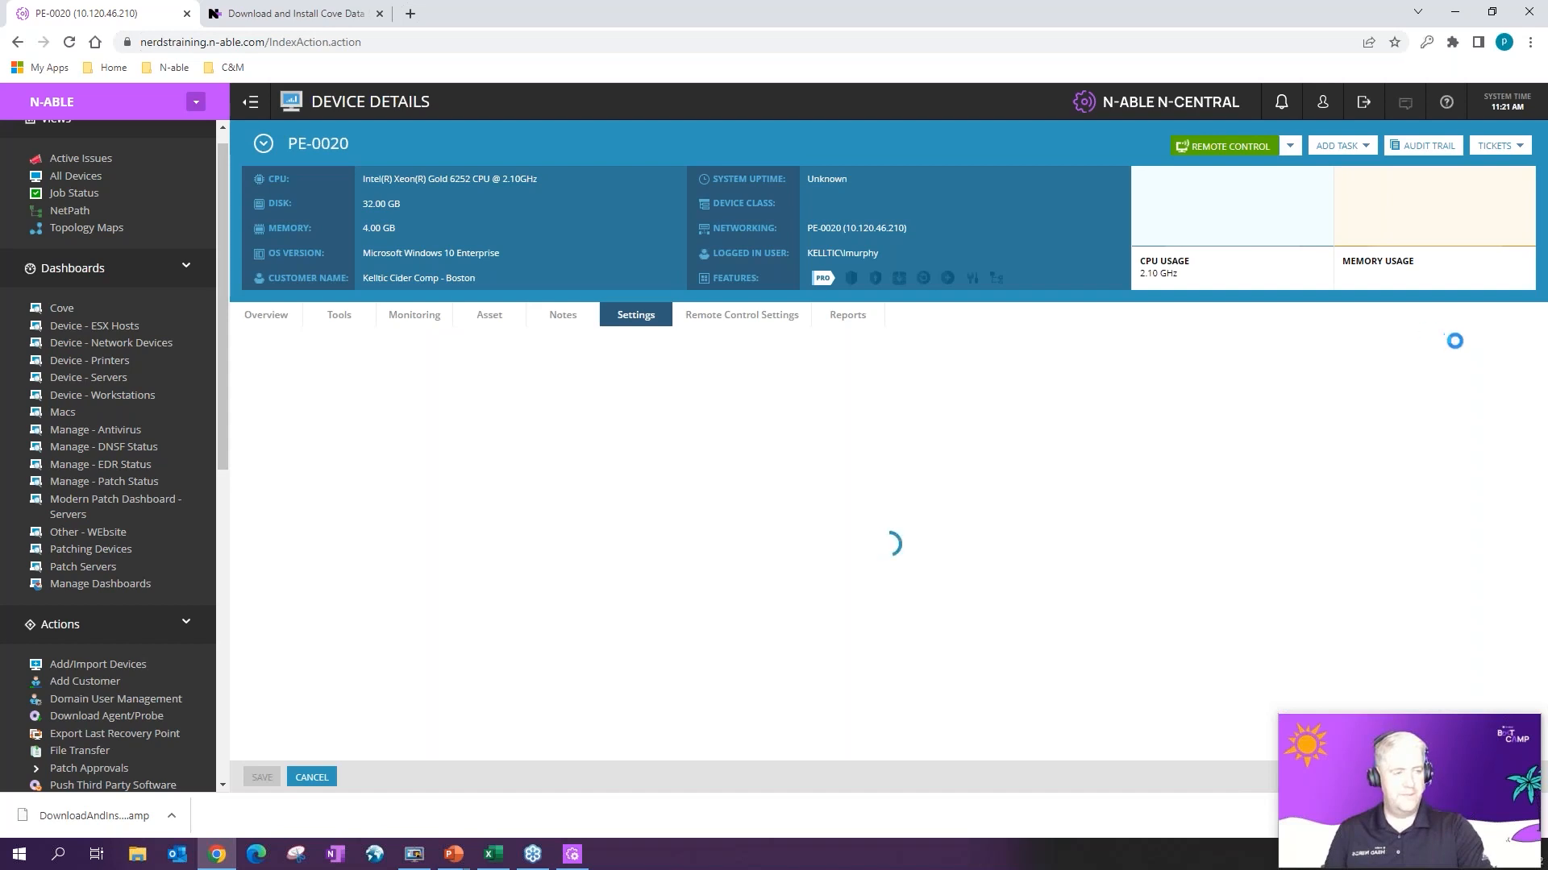
click(1509, 339)
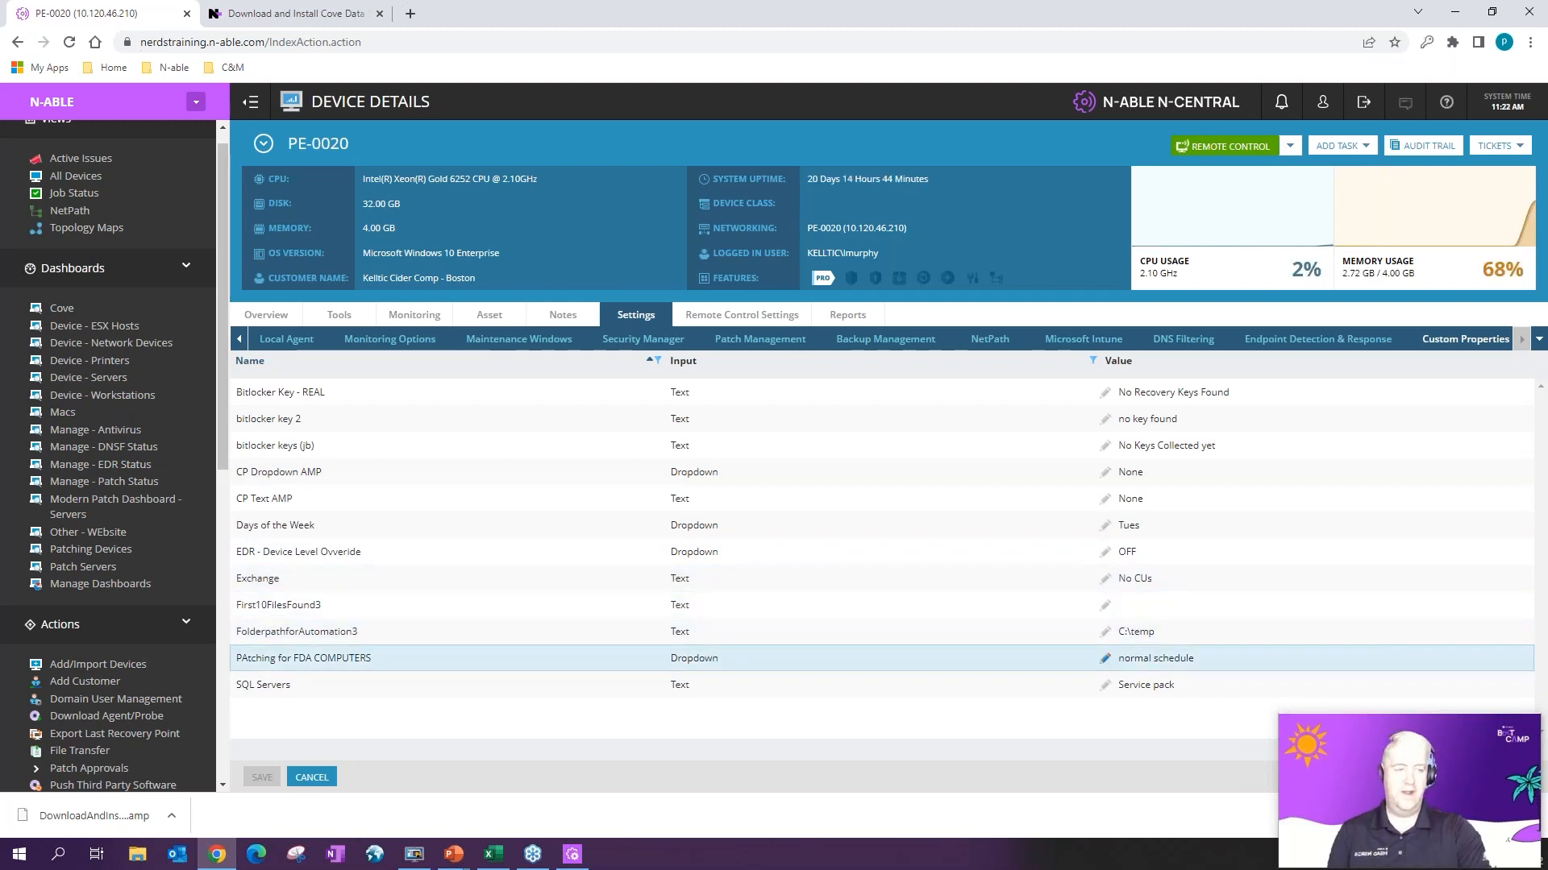
Step: Examine the available values of the PAtching for FDA COMPUTERS custom property on PE-0020 without changing it
click(1106, 661)
click(1338, 659)
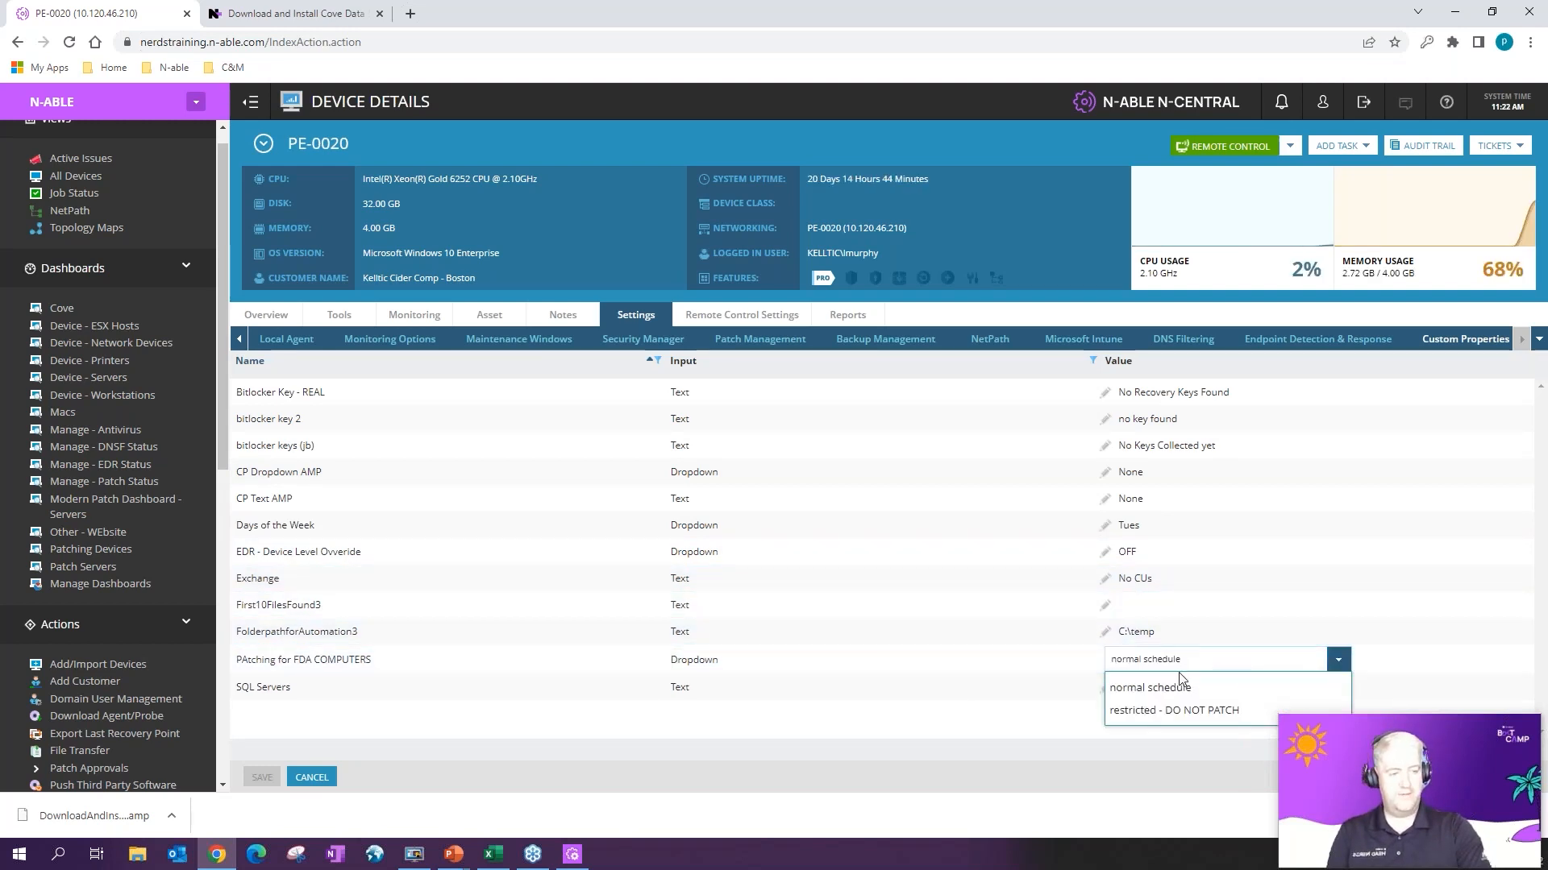
click(835, 764)
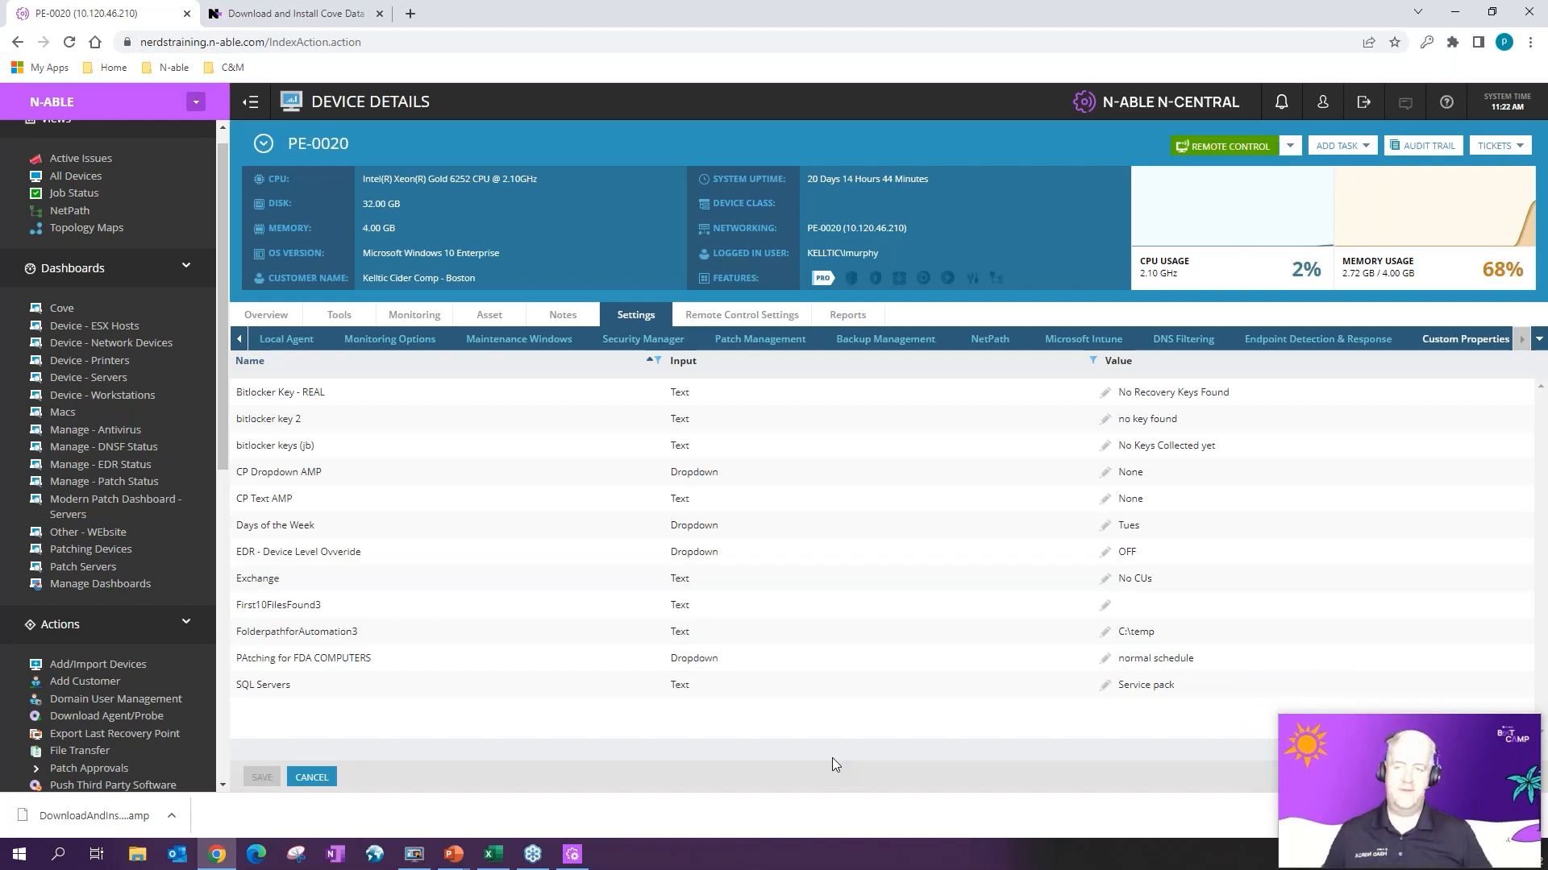